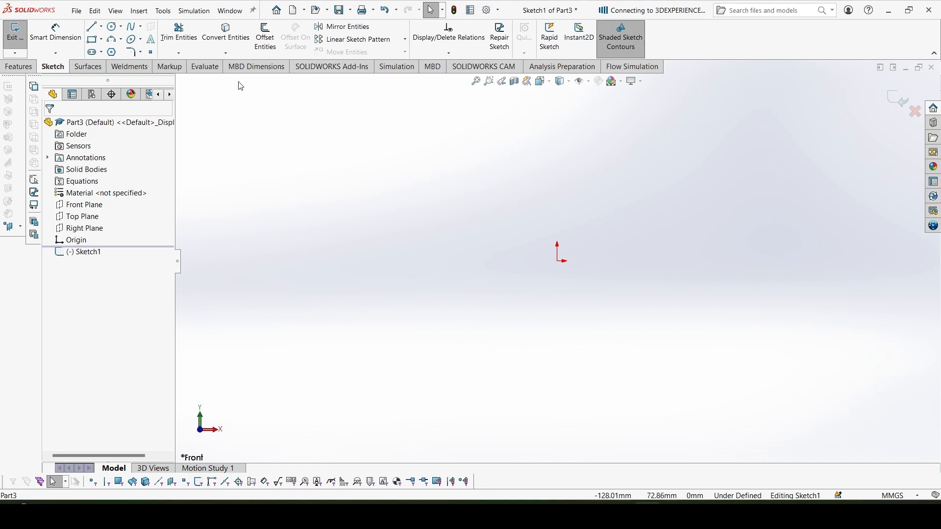
- Sketch a closed staircase profile from the origin, about 69 mm tall, with three steps descending from its flat top to the right edge
left_click(93, 27)
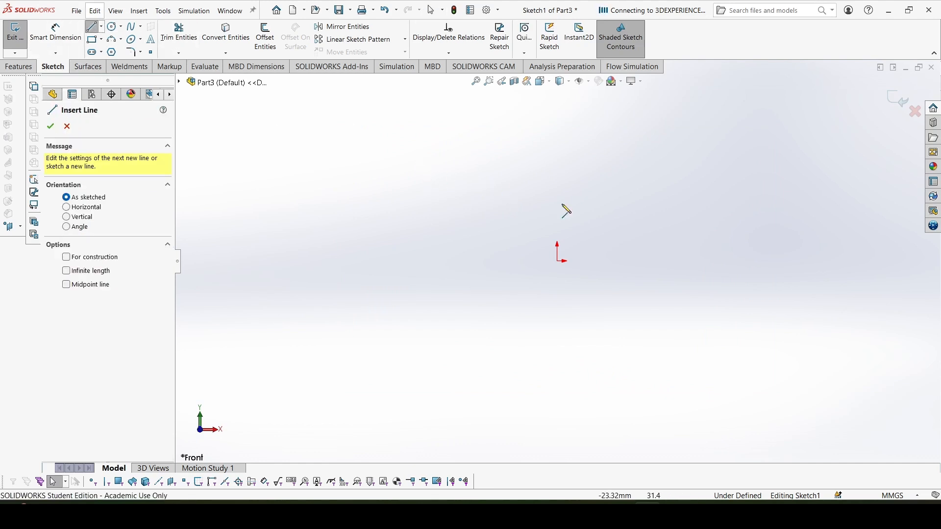
left_click(558, 261)
left_click(739, 262)
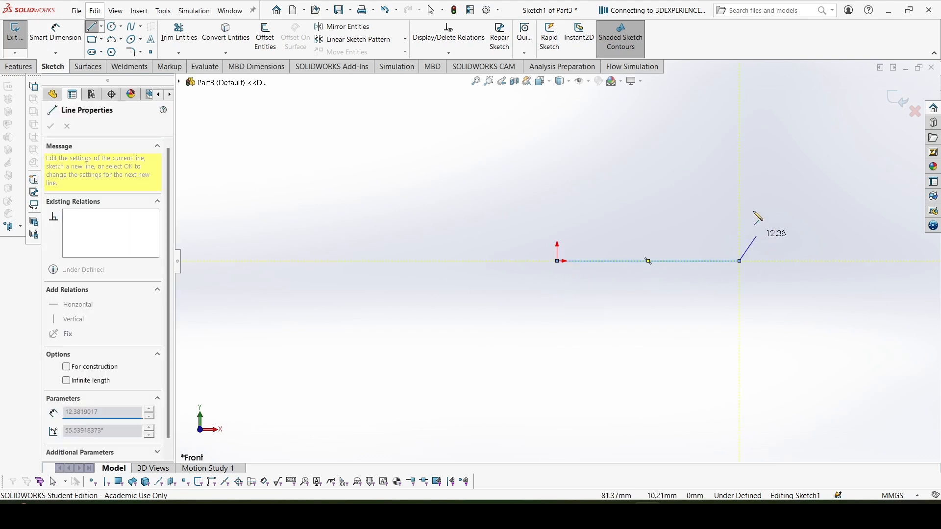
left_click(740, 191)
left_click(714, 192)
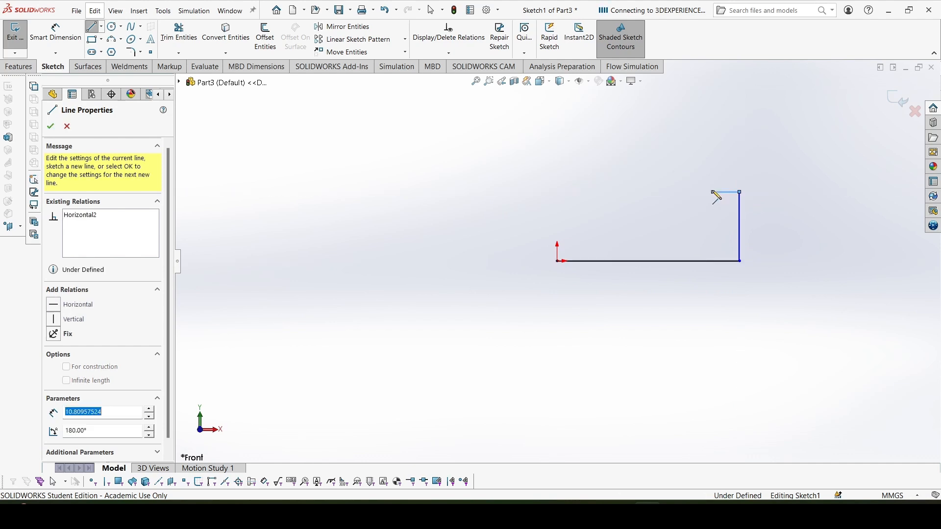
left_click(713, 166)
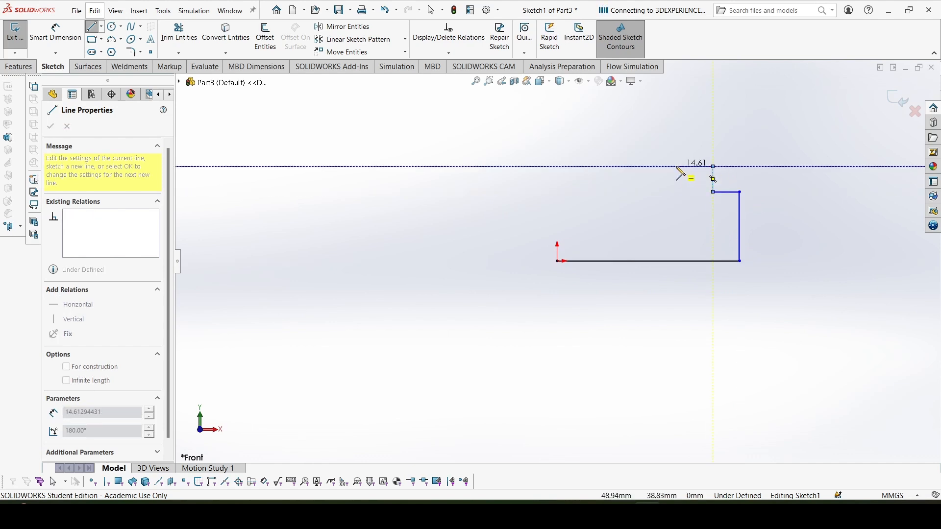
left_click(673, 167)
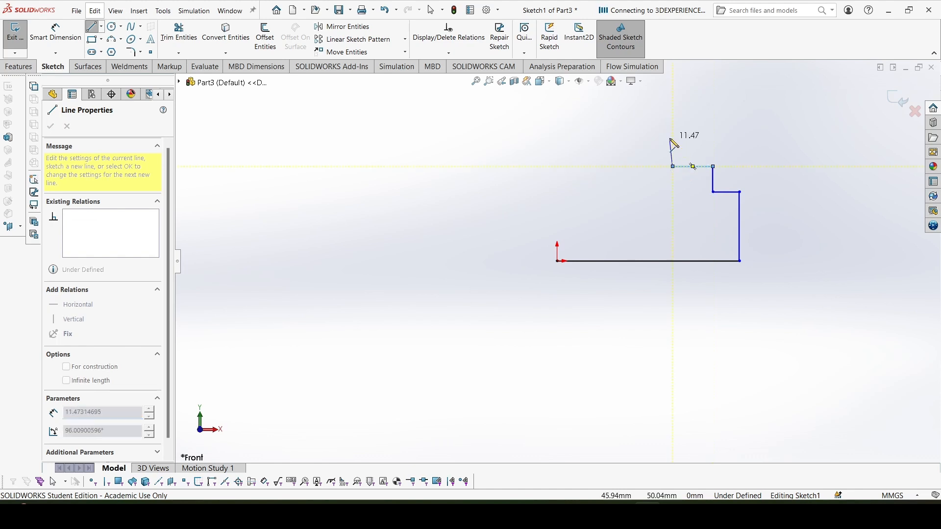
left_click(673, 140)
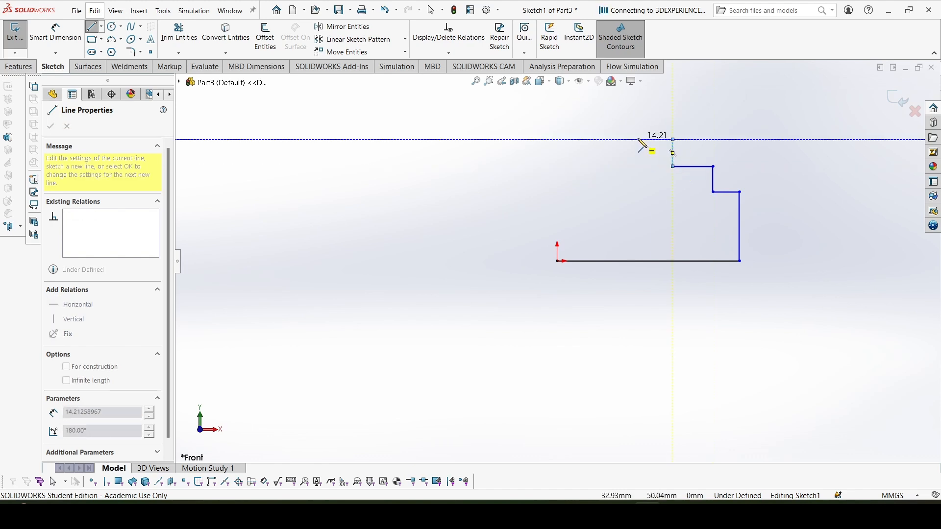
left_click(632, 139)
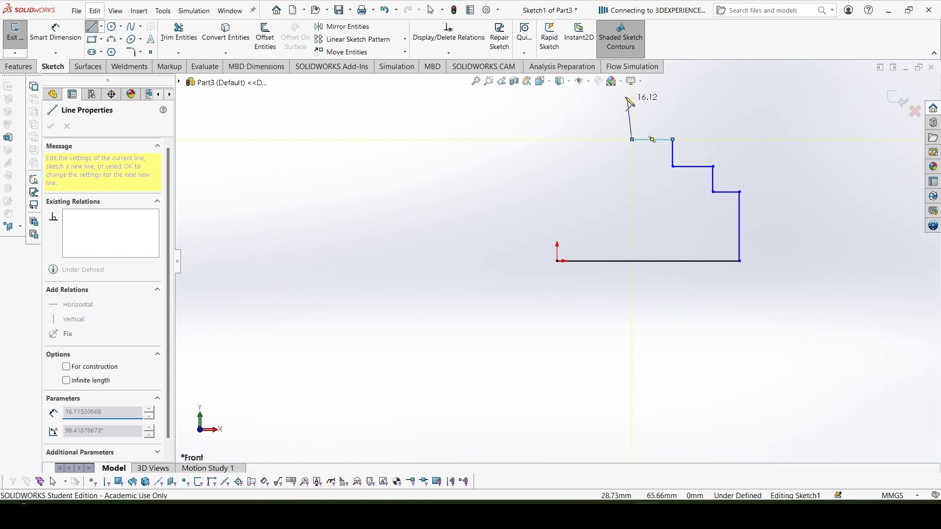
left_click(557, 93)
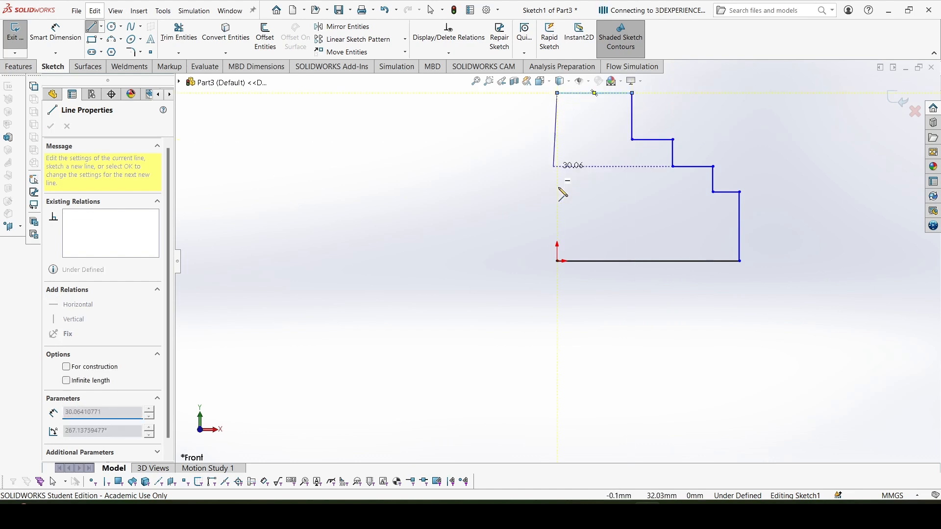
left_click(557, 261)
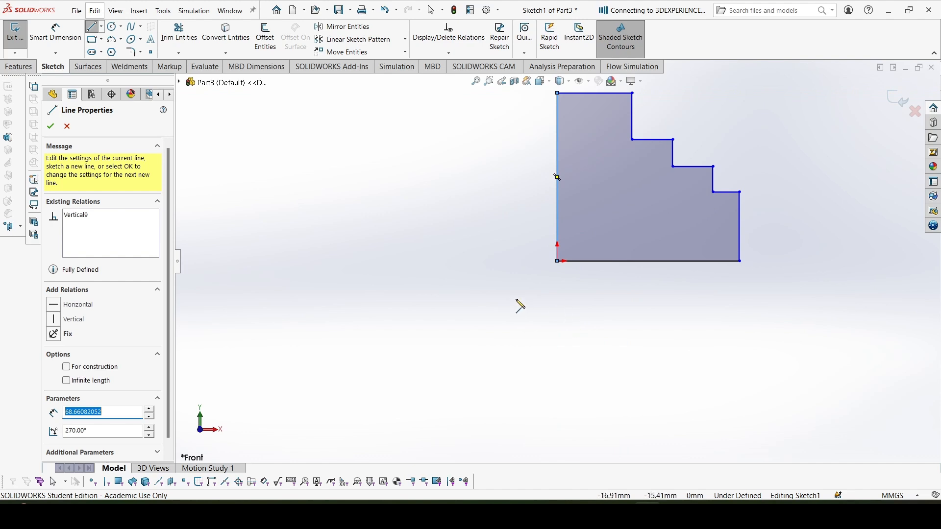
- Dimension the profile's long vertical edge at the origin to 75 mm
right_click_drag(441, 321, 439, 200)
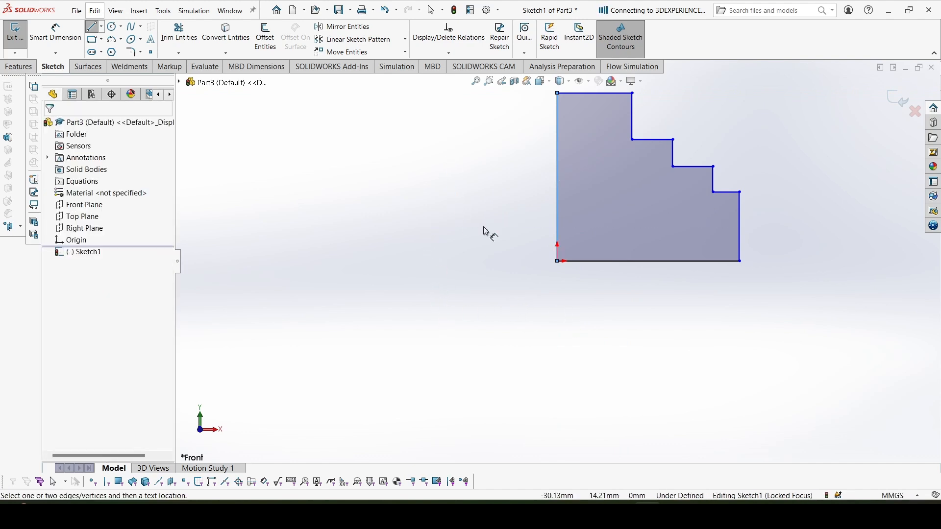
left_click(557, 184)
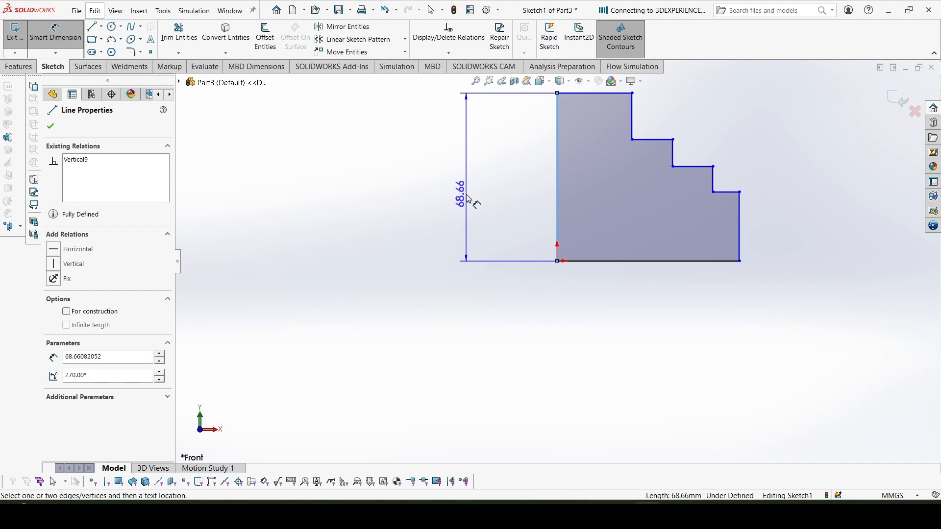
left_click(494, 189)
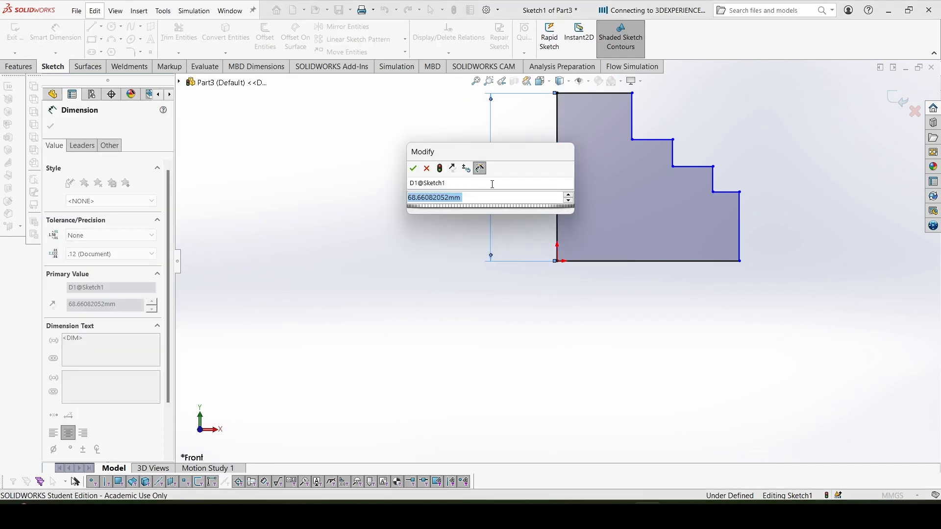
type("75")
key("Return")
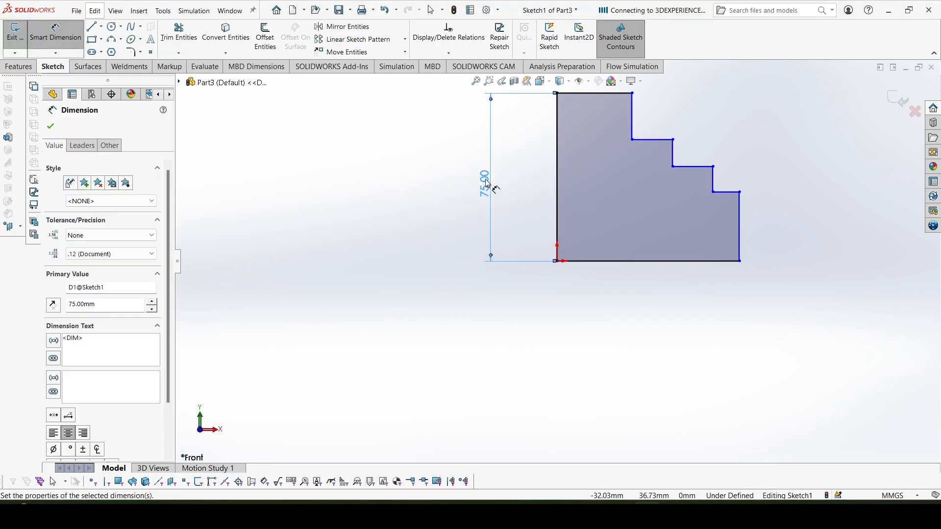
- Dimension the profile's top horizontal edge to 20 mm
scroll(652, 153, "up", 3)
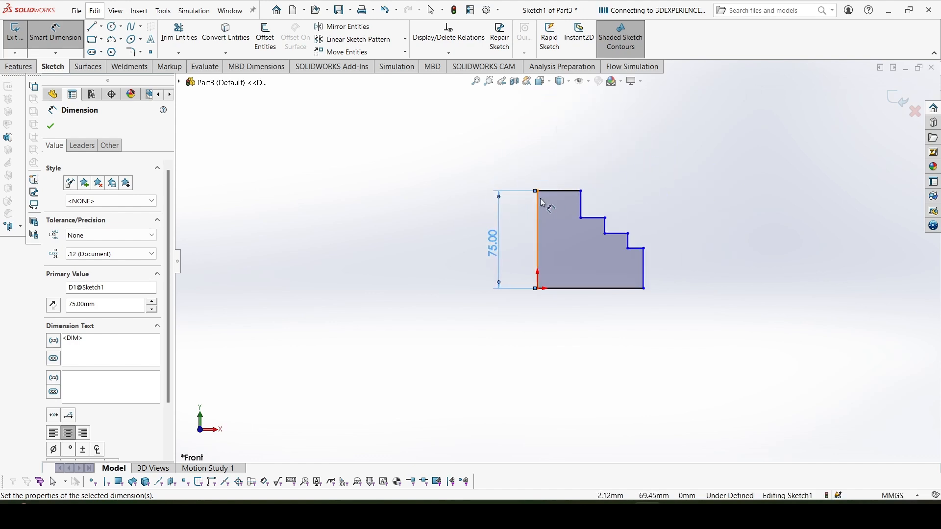
scroll(542, 203, "down", 2)
left_click(570, 200)
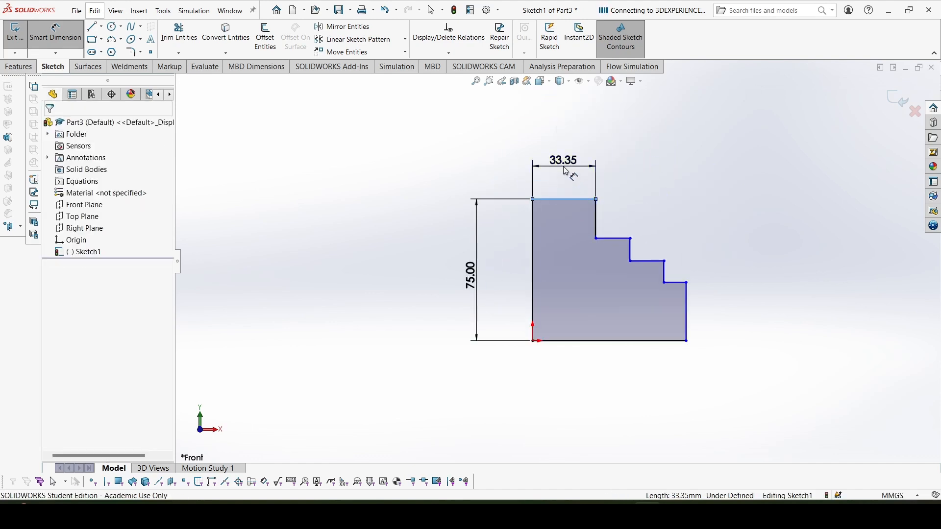
left_click(566, 171)
type("20")
key("Return")
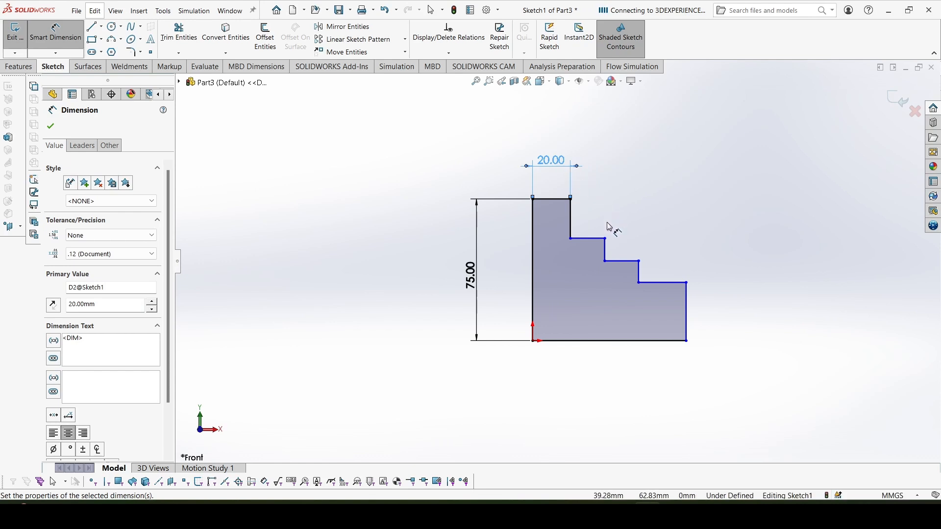
- Dimension the horizontal edge of the uppermost step below the top to 12 mm
left_click(595, 240)
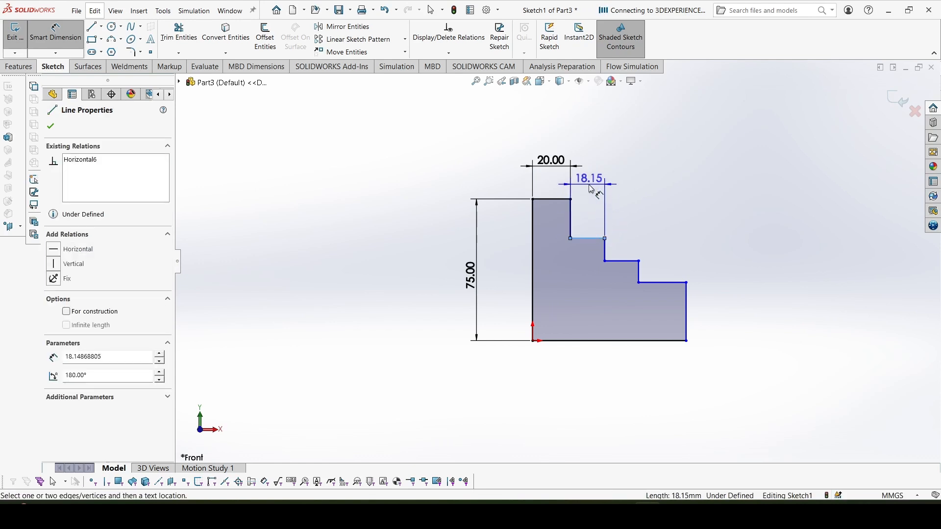
left_click(589, 184)
type("12")
key("Return")
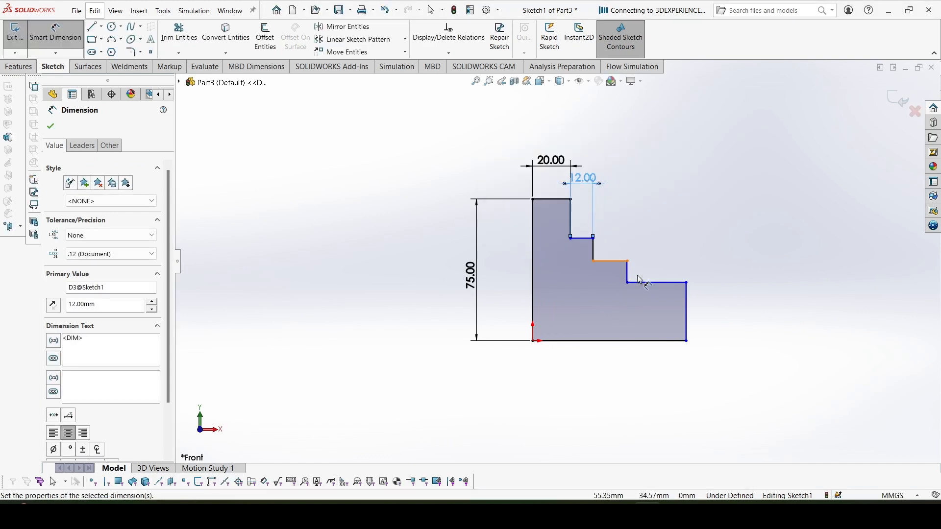
- Dimension the vertical edge between the upper and middle steps to 12 mm
left_click(630, 274)
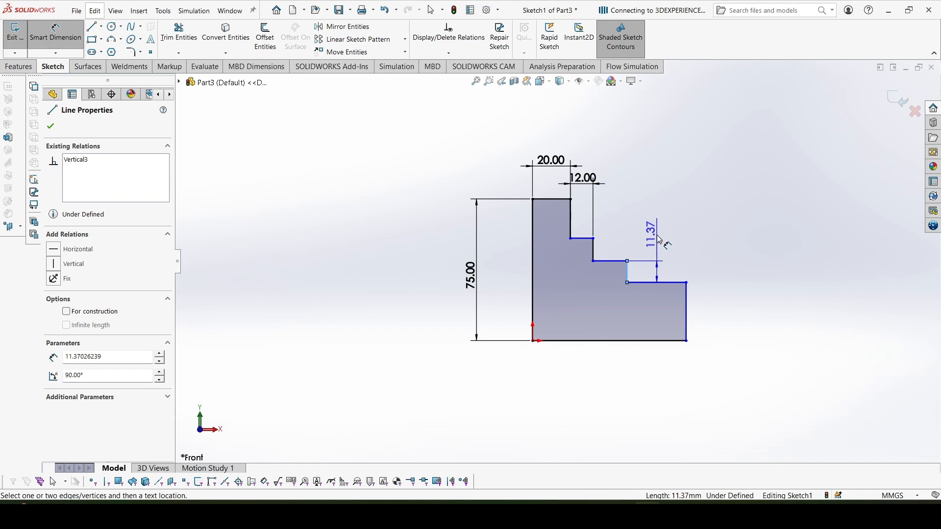
key("Escape")
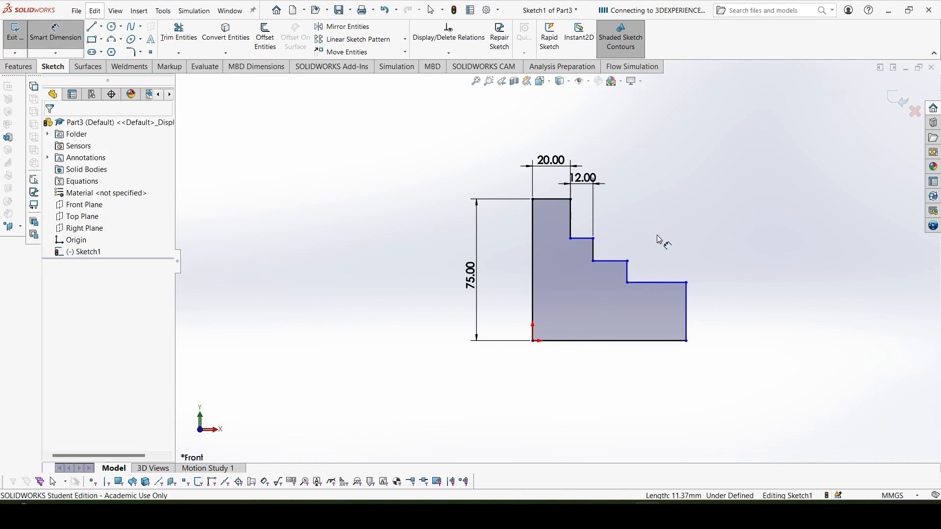
left_click(595, 252)
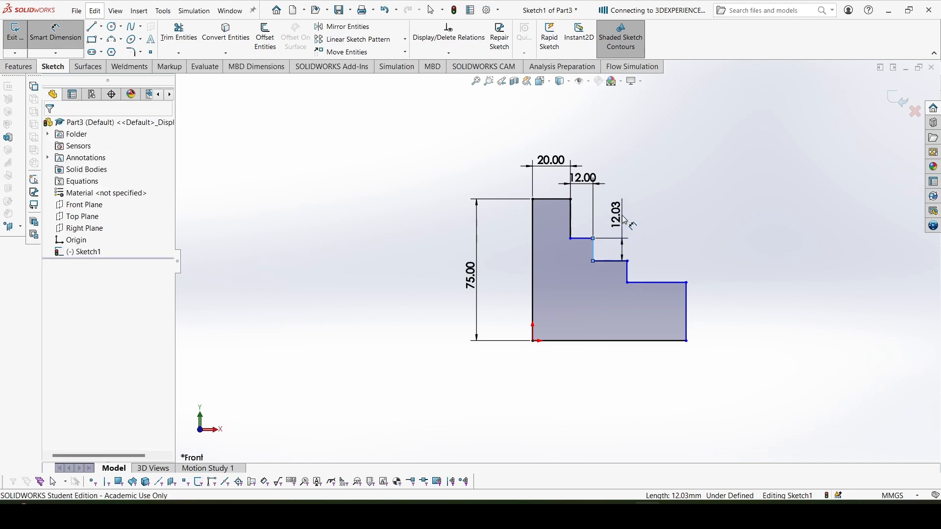
left_click(625, 219)
type("12")
key("Return")
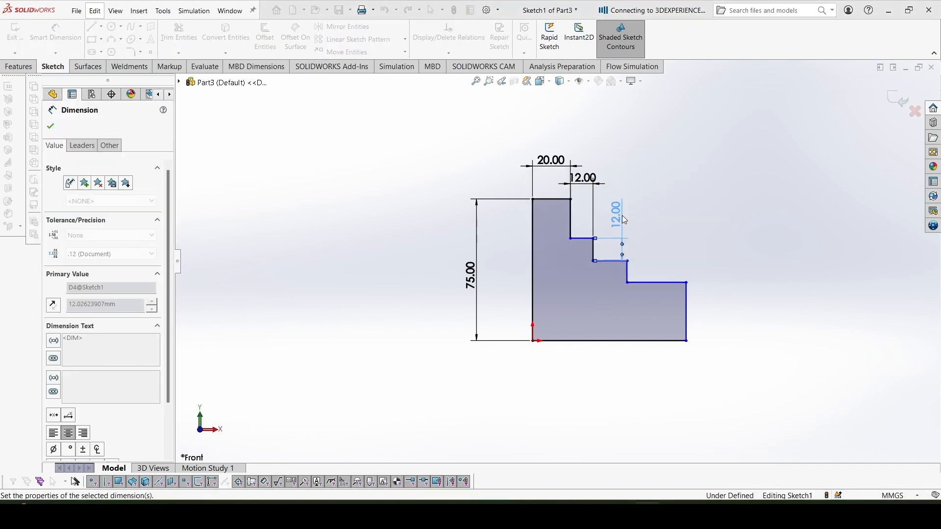
- Dimension the lowest step's horizontal edge to 12 mm
left_click(658, 283)
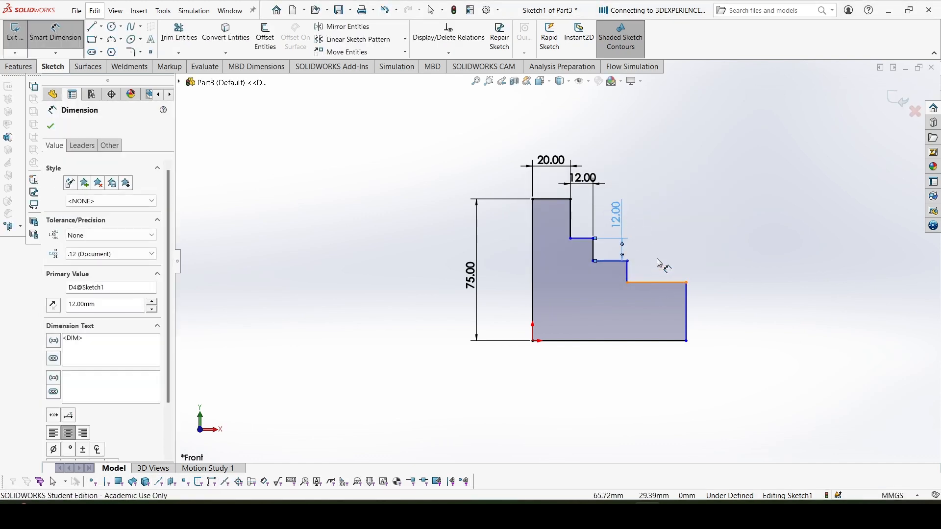
left_click(658, 253)
type("12")
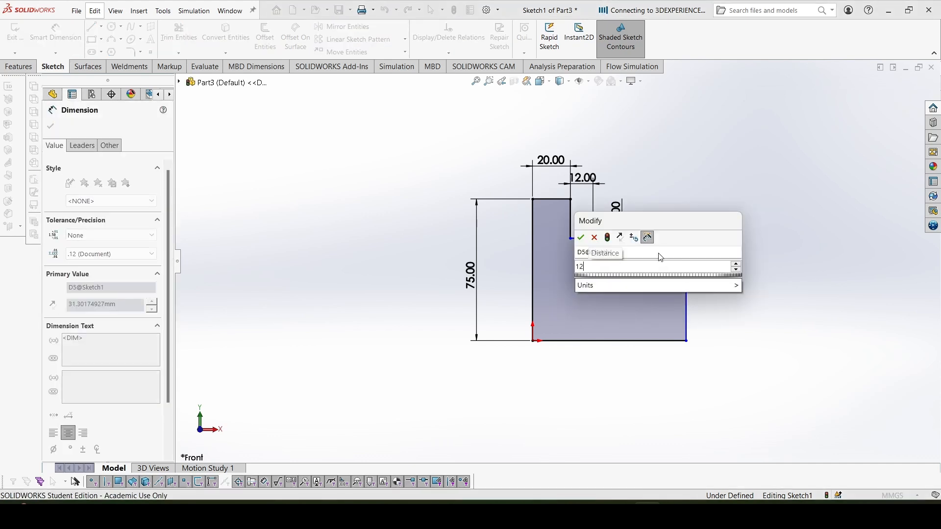
key("Return")
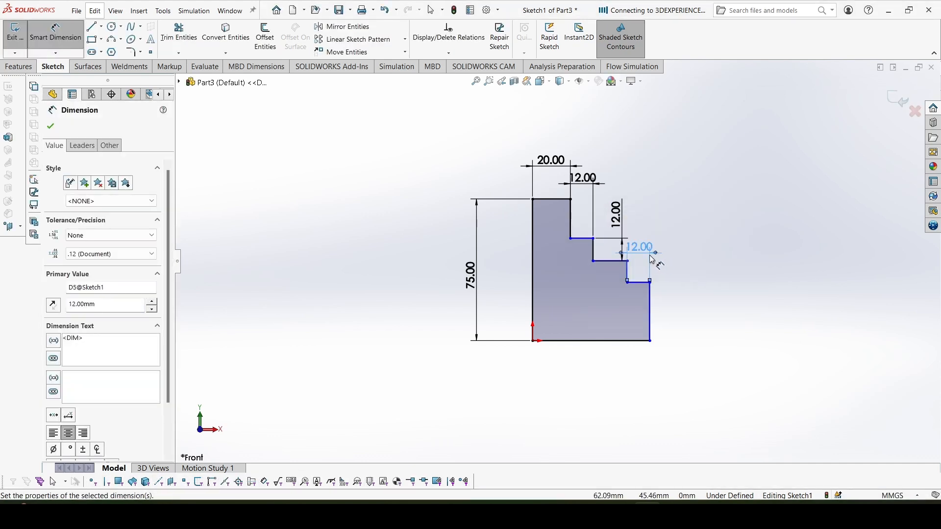
- Dimension the vertical distance between the upper and lowest steps' horizontal edges to 20 mm
left_click(584, 239)
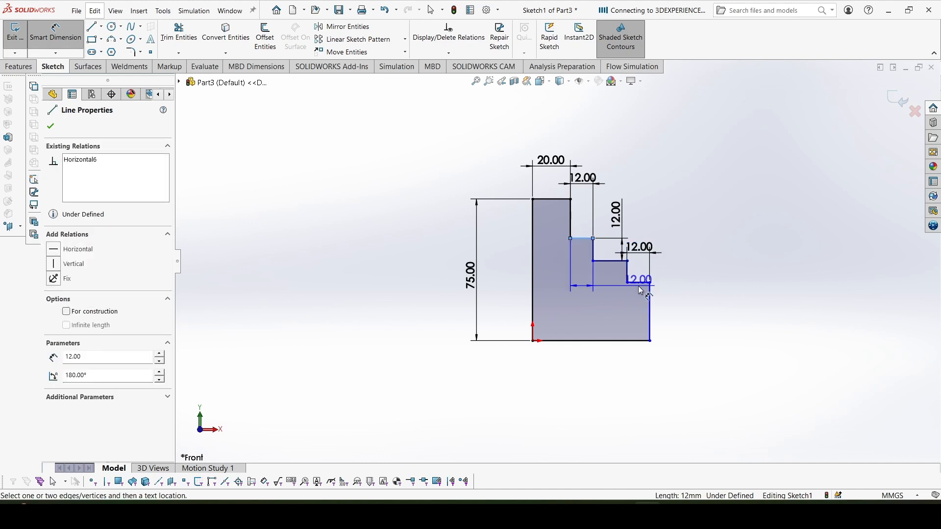
left_click(640, 283)
left_click(701, 260)
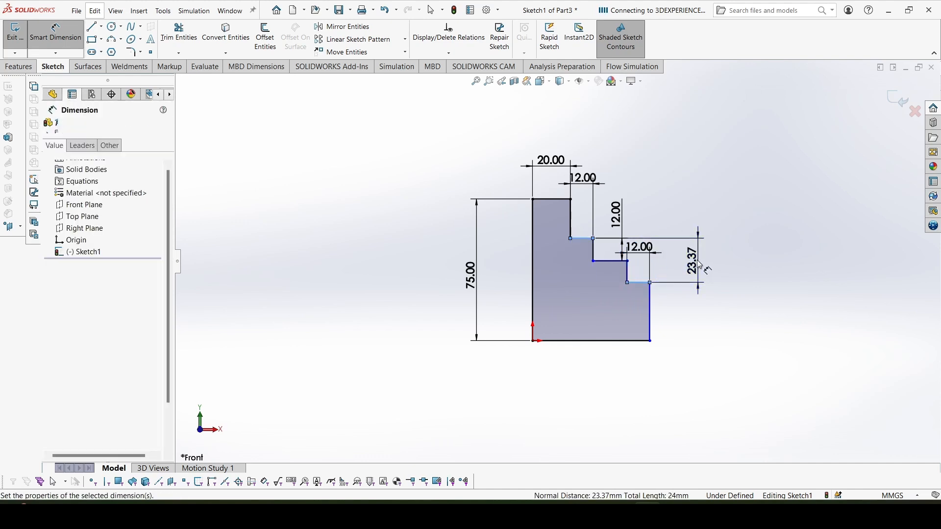
type("20")
key("Return")
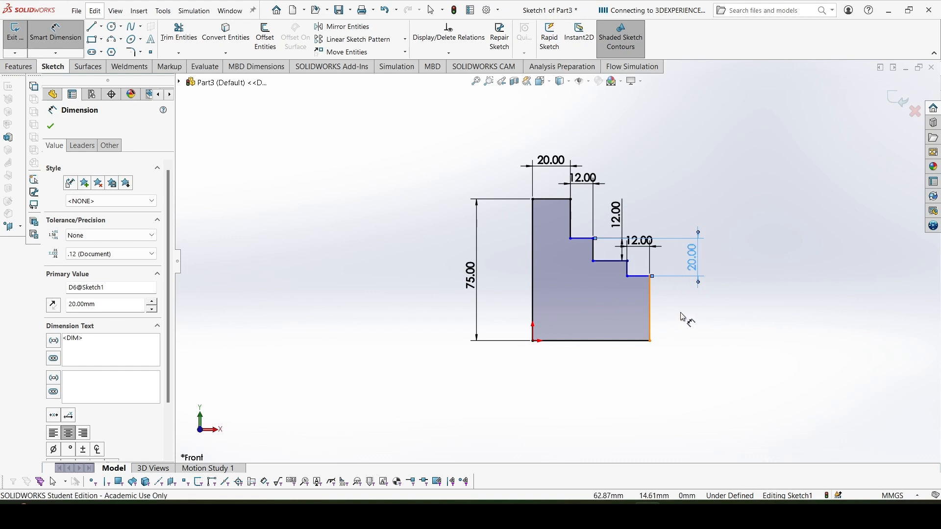
- Dimension the profile's outer right vertical edge to 30 mm
left_click(654, 322)
left_click(681, 316)
type("30")
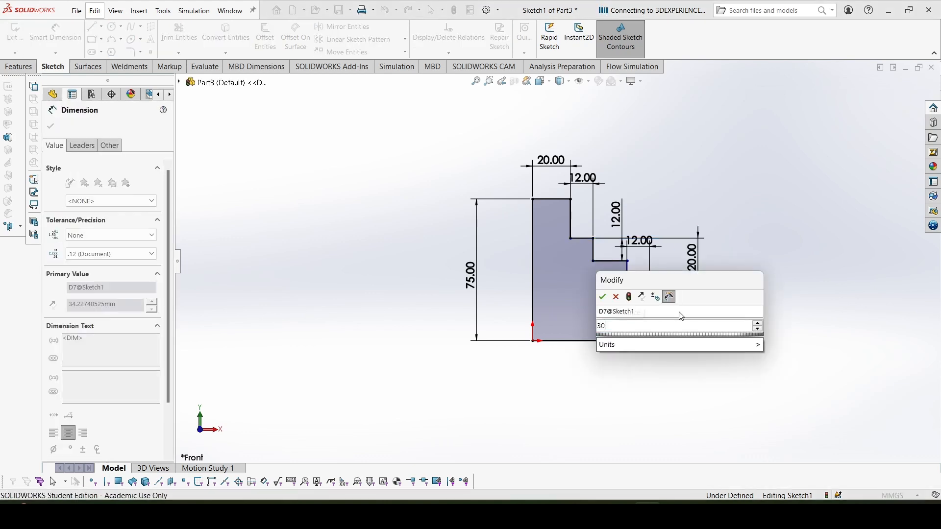
key("Return")
- Dimension the profile's bottom edge to 60 mm
left_click(589, 343)
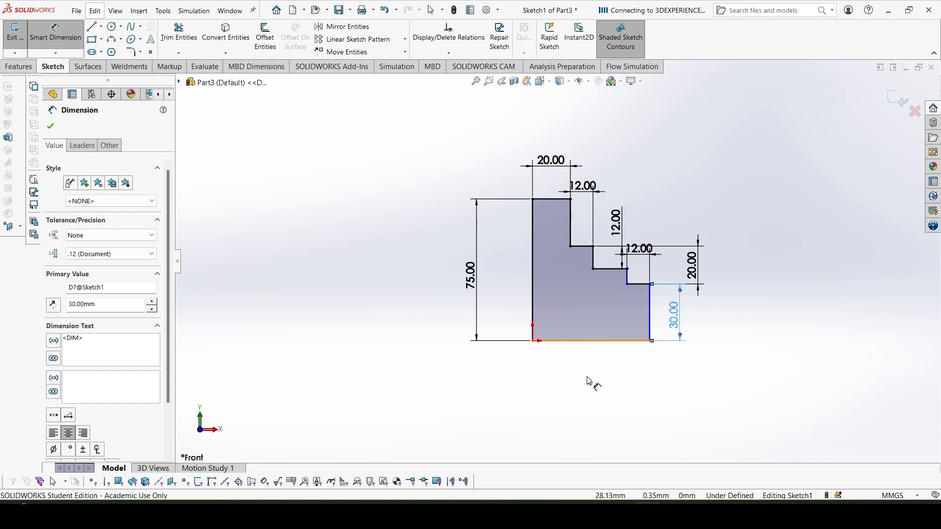
left_click(590, 381)
type("6")
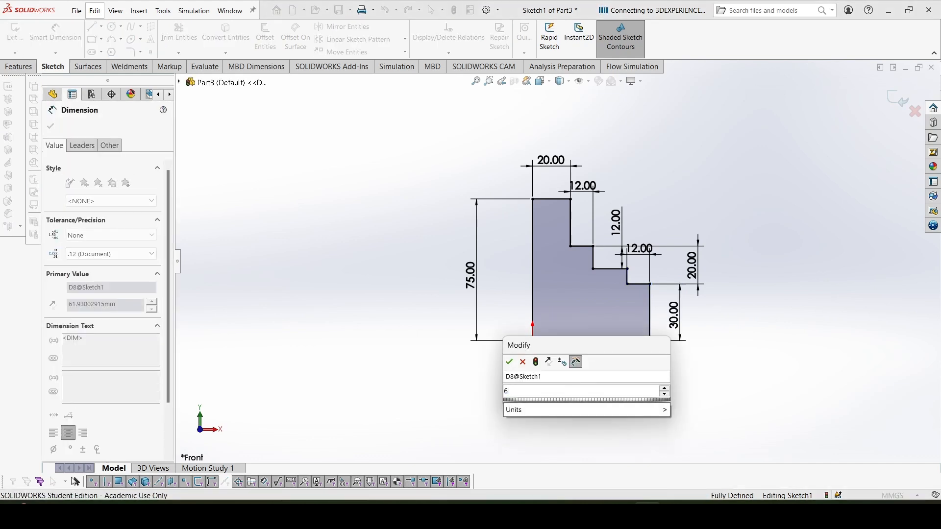
type("0")
key("Return")
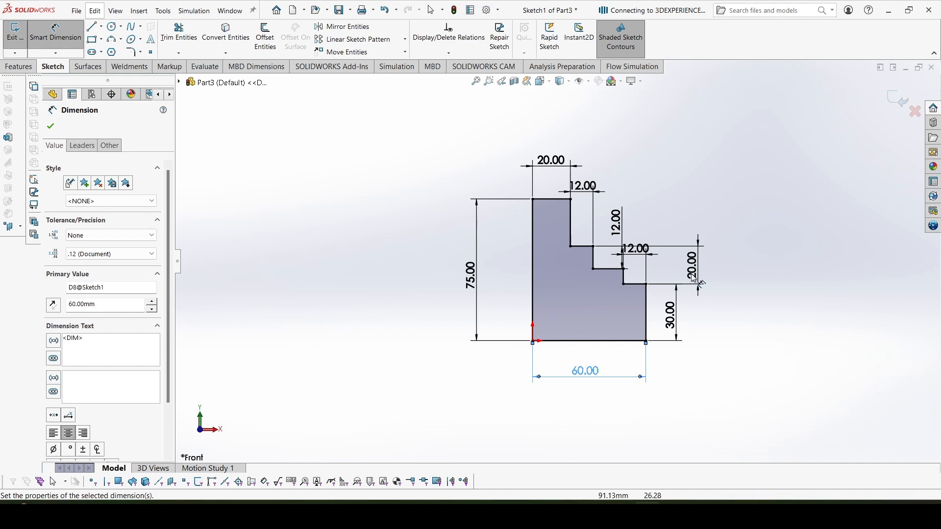
- Sketch a circle about 14.3 mm in diameter inside the profile's lower right area, centred about 45 mm right of and 17 mm above the origin
left_click(112, 26)
scroll(637, 327, "down", 2)
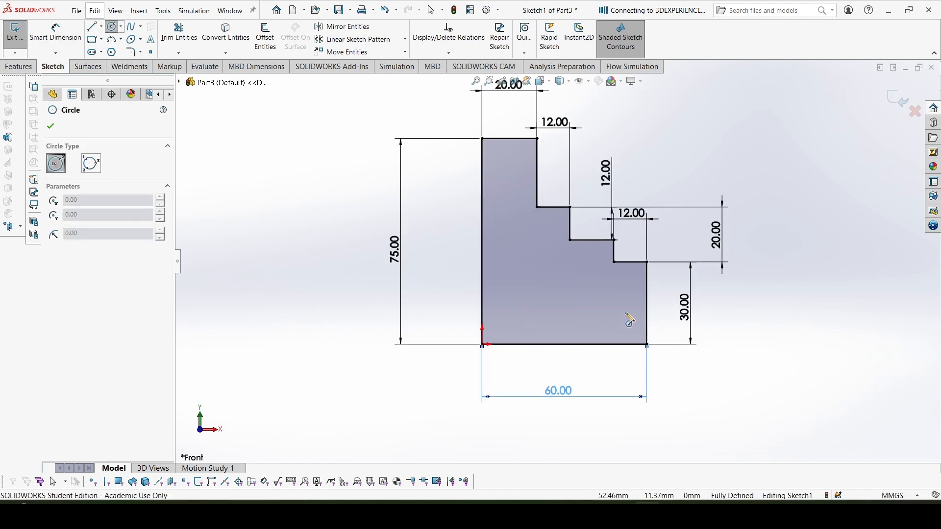
left_click(605, 299)
left_click(622, 307)
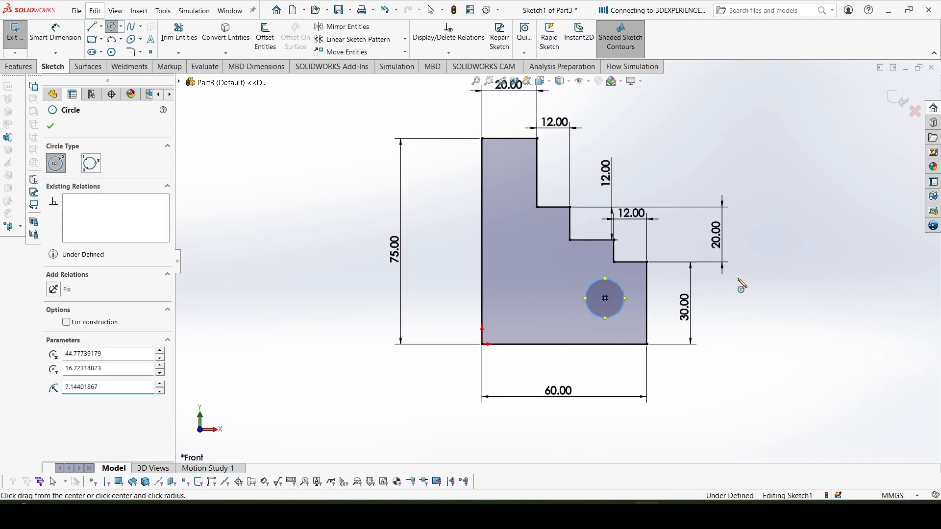
- Dimension the circle's diameter to 12 mm
right_click_drag(682, 290, 682, 240)
left_click(587, 299)
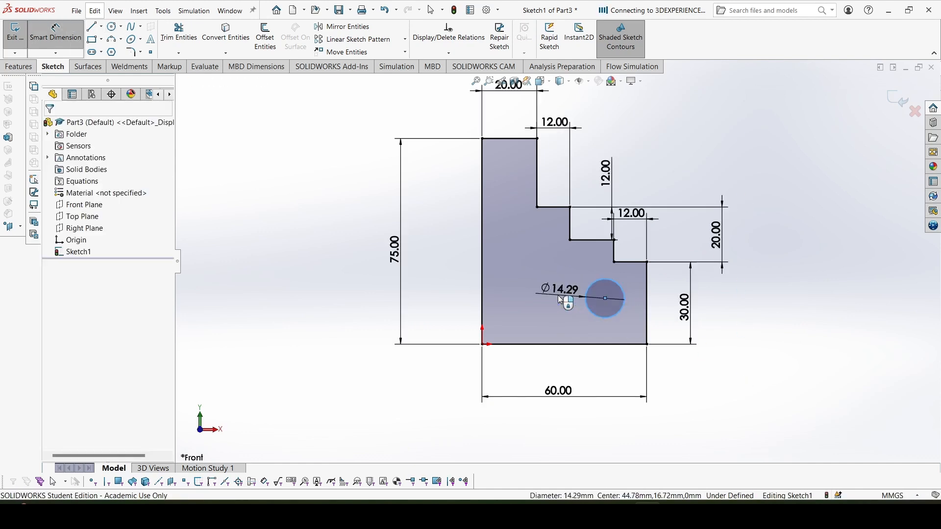
left_click(561, 300)
type("12")
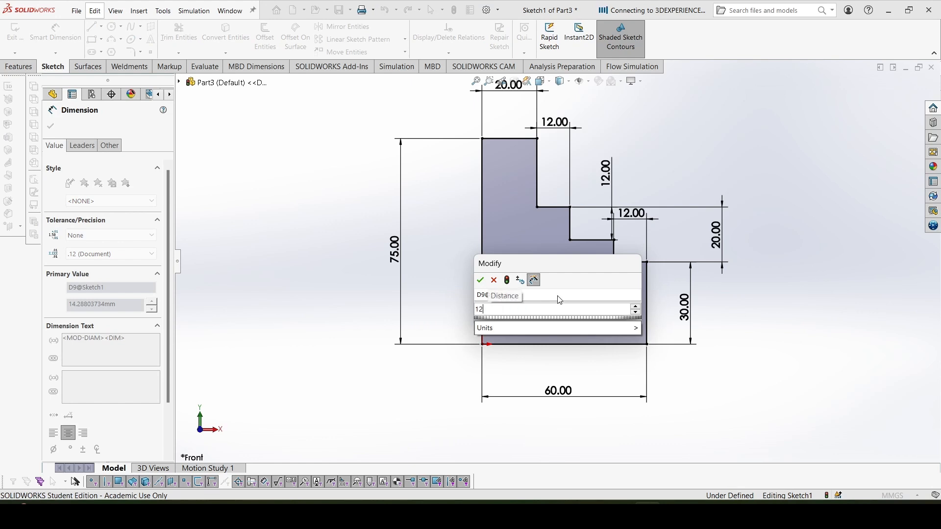
key("Return")
- Dimension the horizontal distance from the circle's centre to the profile's outer right edge to 16 mm
left_click(620, 306)
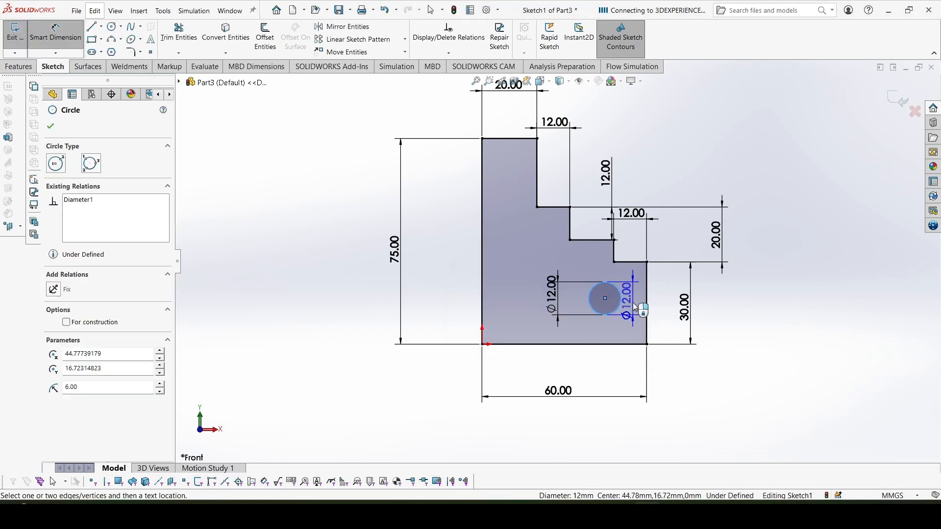
left_click(648, 310)
left_click(728, 309)
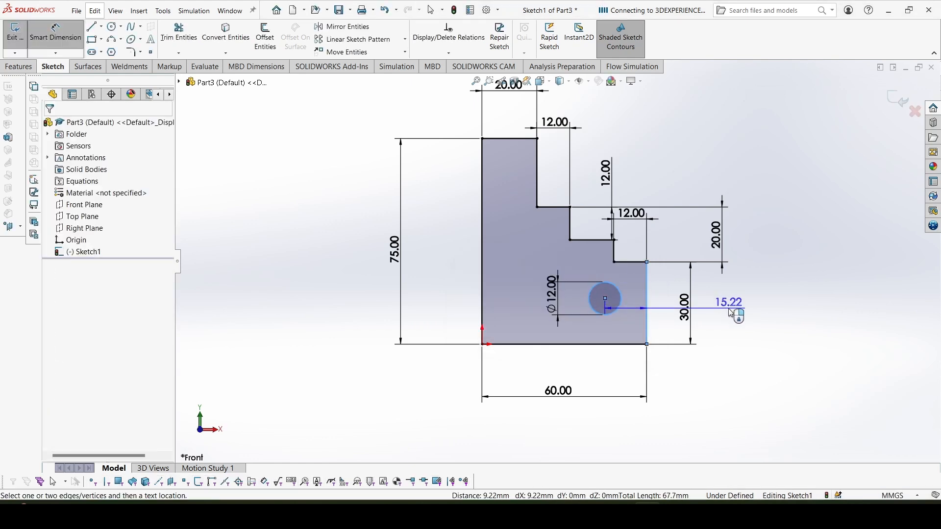
type("16")
key("Return")
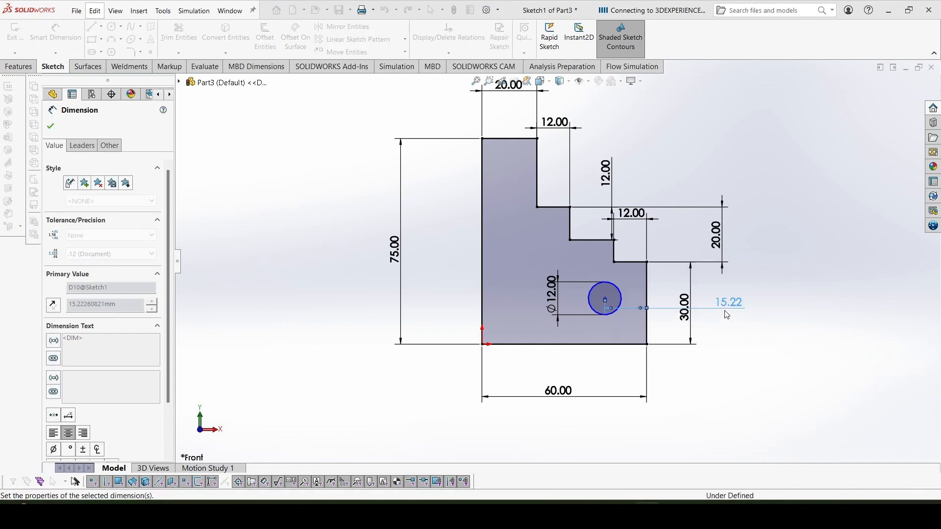
- Dimension the vertical distance from the circle's centre to the profile's bottom edge to 16 mm and finish dimensioning
left_click(605, 307)
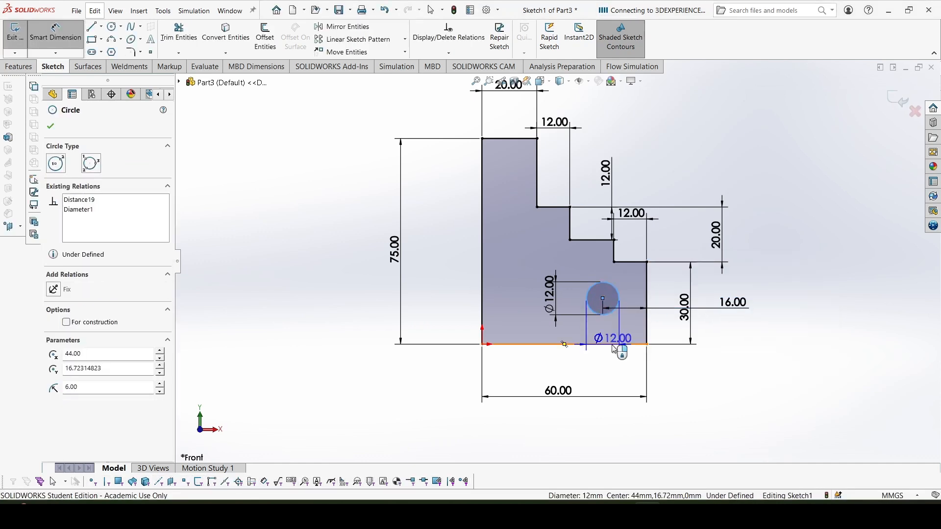
left_click(619, 345)
left_click(609, 380)
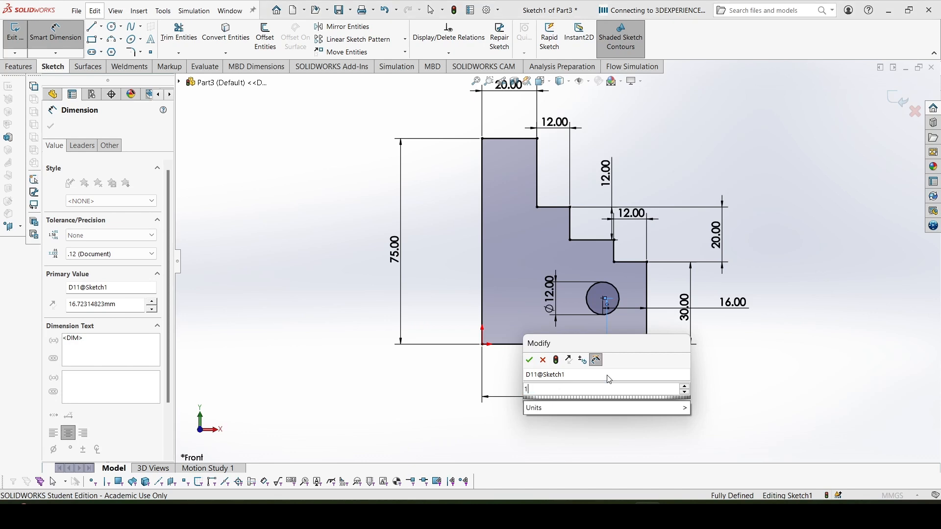
key("Return")
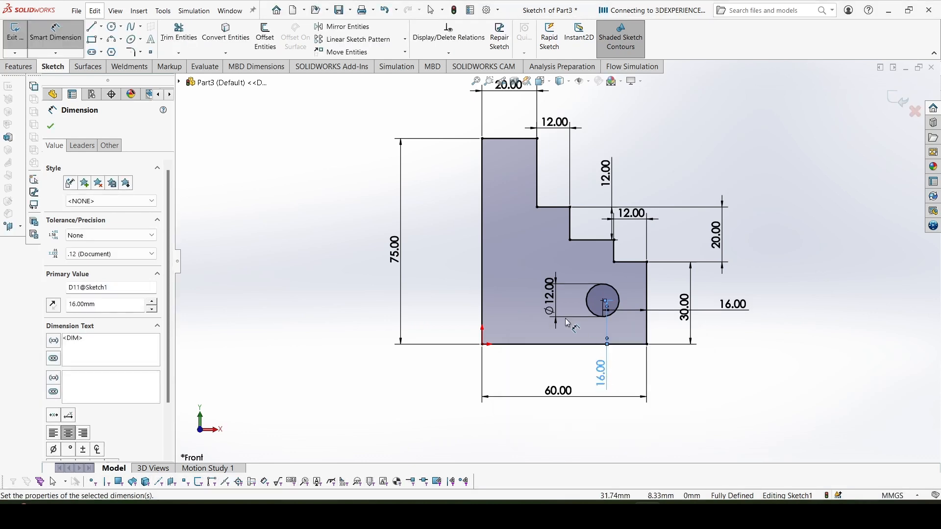
left_click(51, 126)
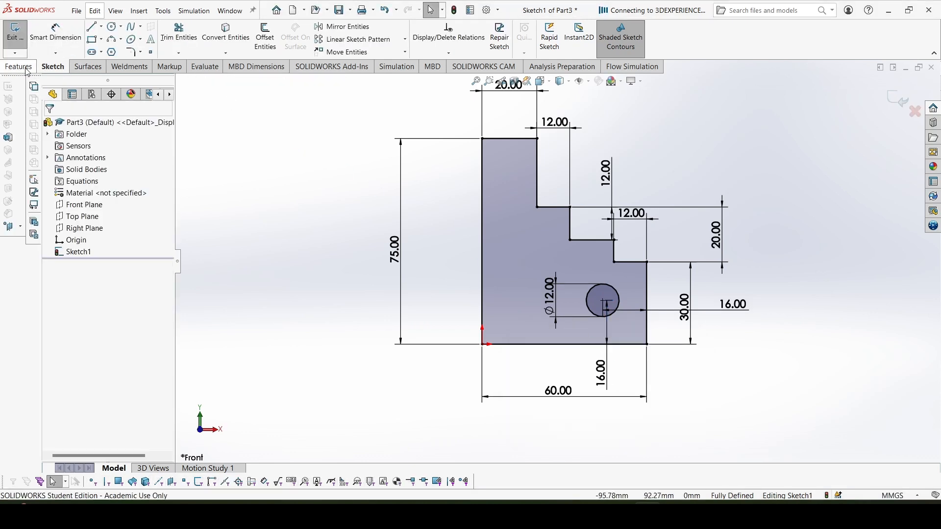
- Extrude the stepped profile as a blind boss 28 mm deep
left_click(28, 71)
left_click(21, 42)
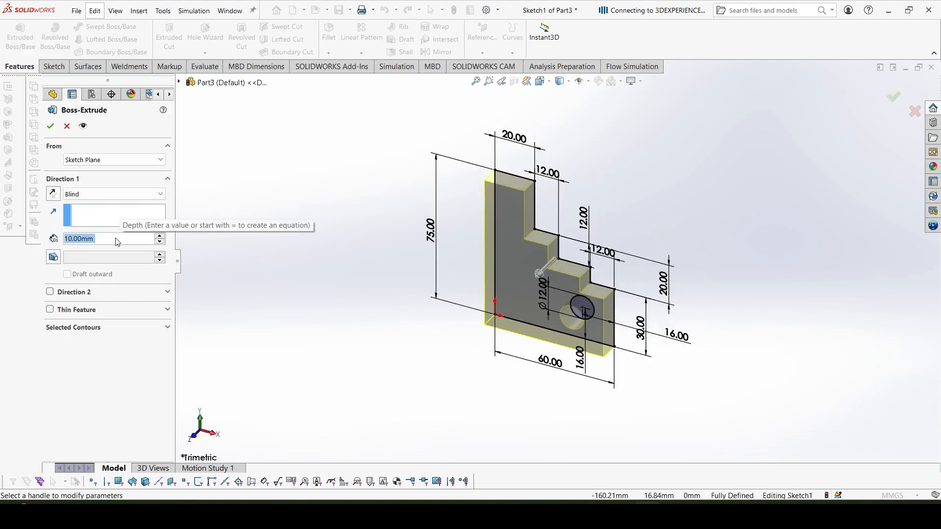
type("28")
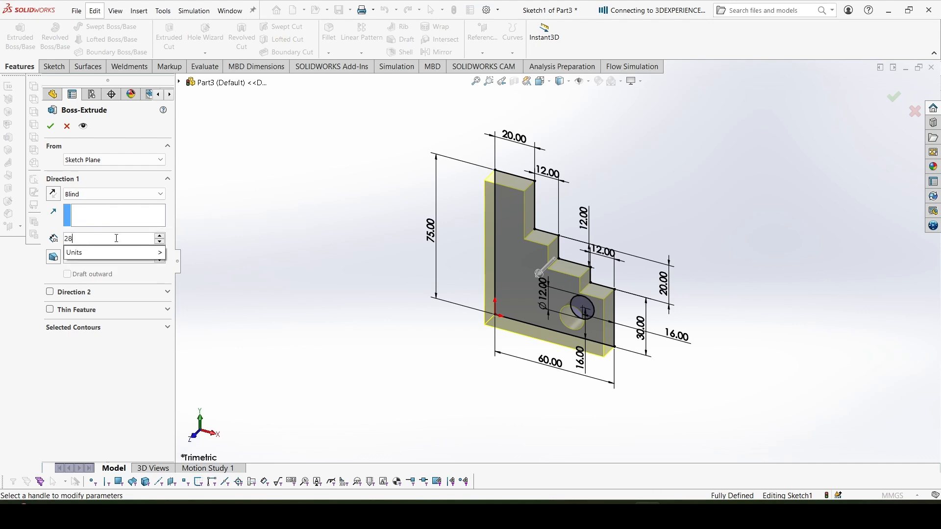
key("Return")
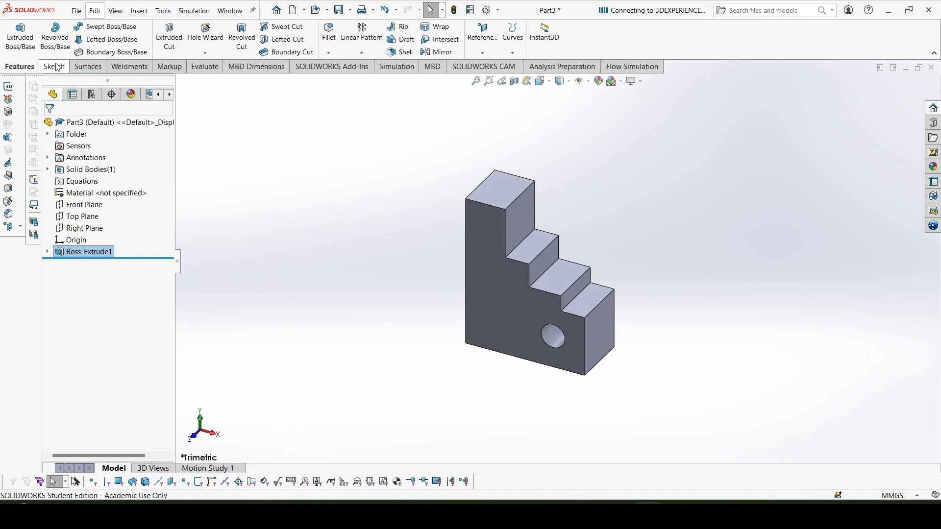
- Start a sketch on the lowest step's top face and draw a corner rectangle from the origin, about 21 mm deep, ending just past that step's inner edge
left_click(594, 302)
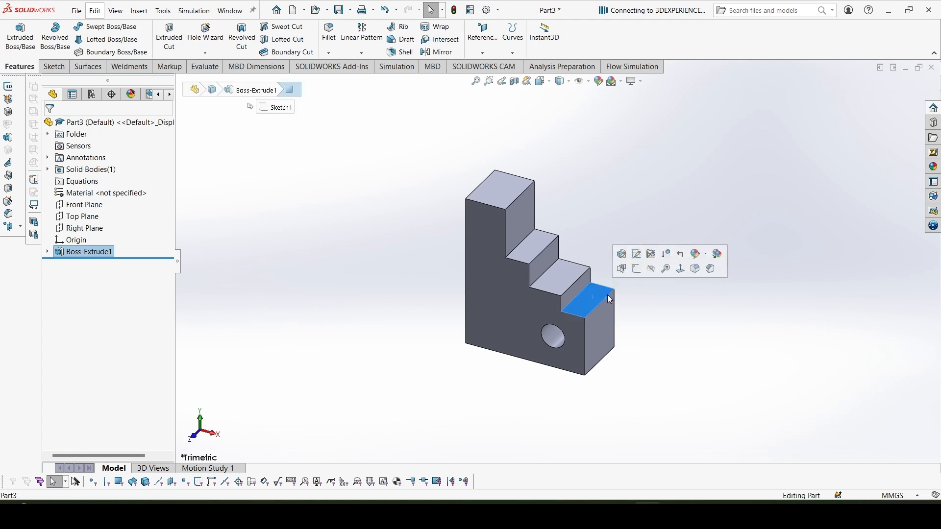
left_click(644, 271)
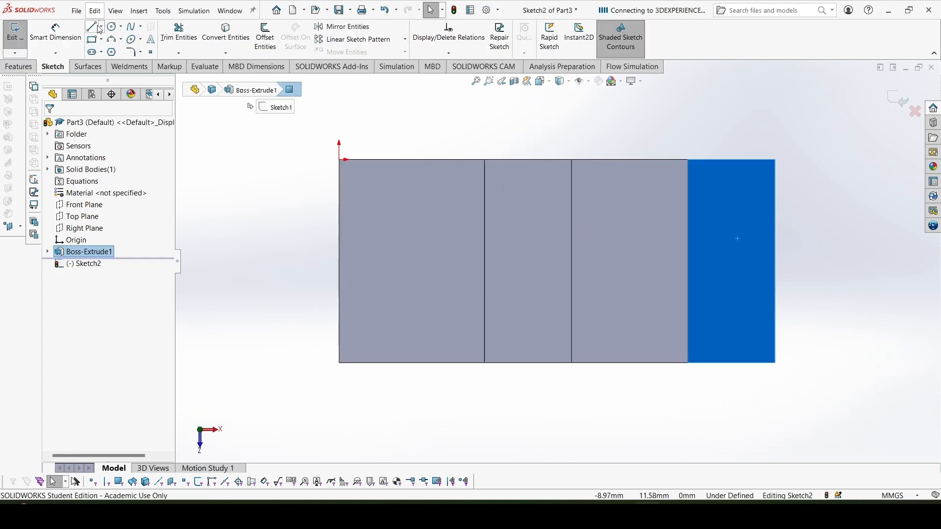
left_click(97, 41)
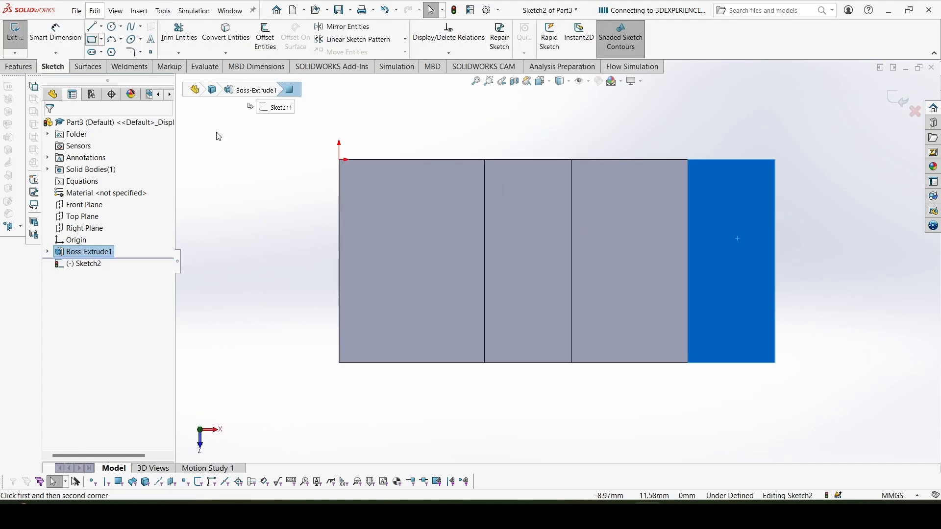
left_click(340, 160)
left_click(702, 311)
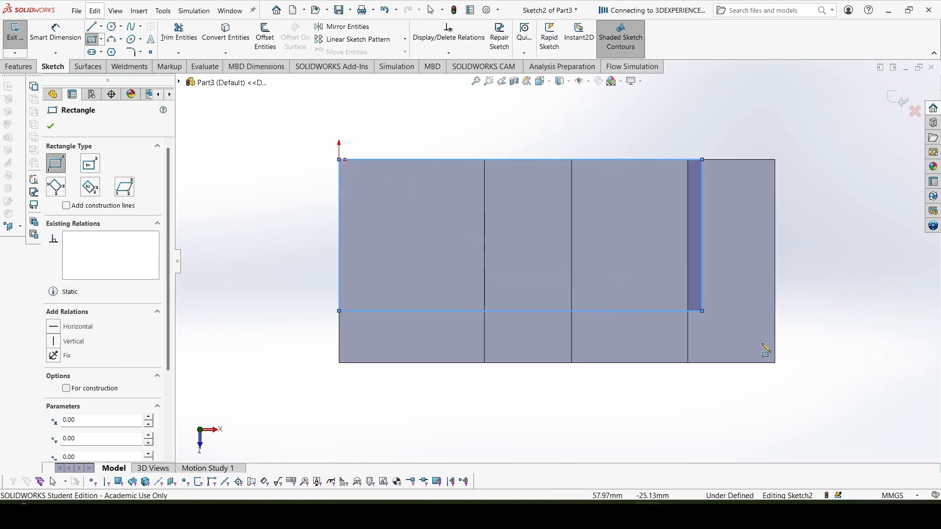
- Dimension the rectangle's right vertical edge to 20 mm
right_click_drag(757, 339, 813, 198)
left_click(702, 237)
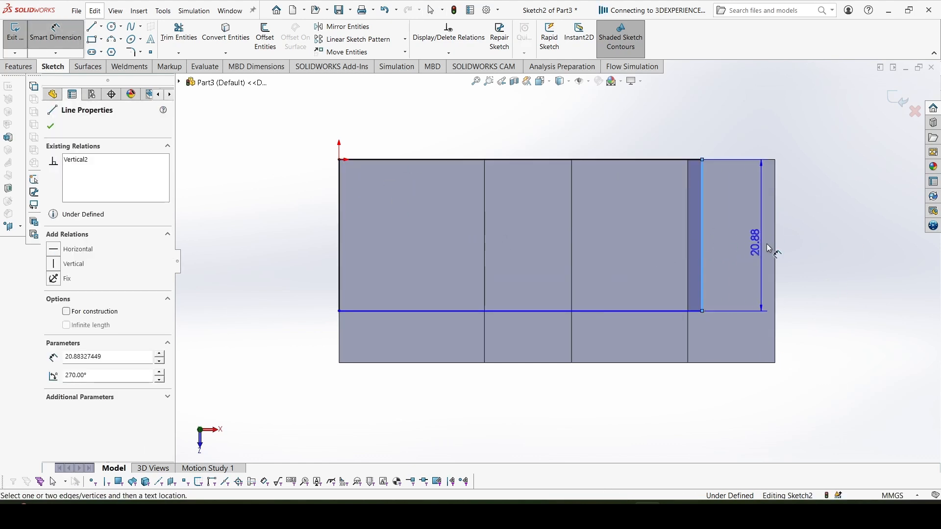
left_click(816, 240)
type("20")
key("Return")
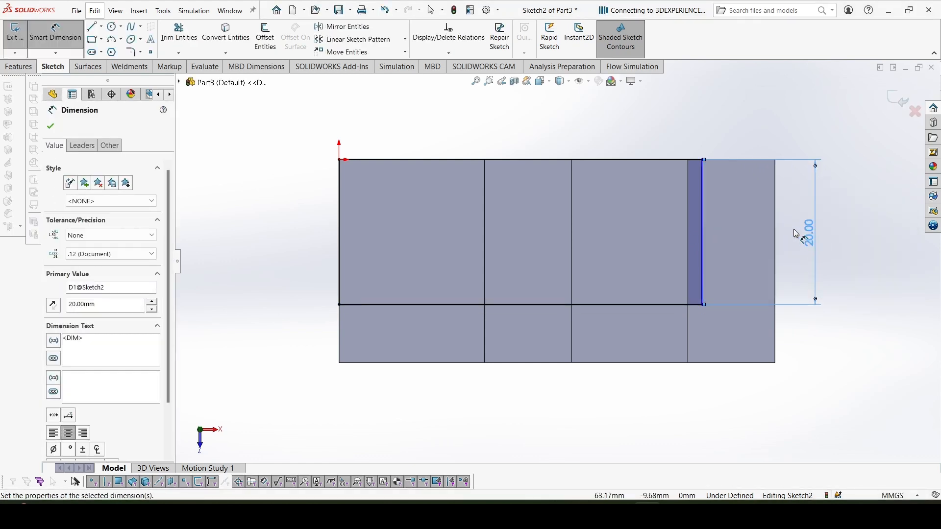
- Draw a second corner rectangle from the origin, about 62.4 mm by 30.7 mm, extending beyond the part's right and front edges
left_click(91, 42)
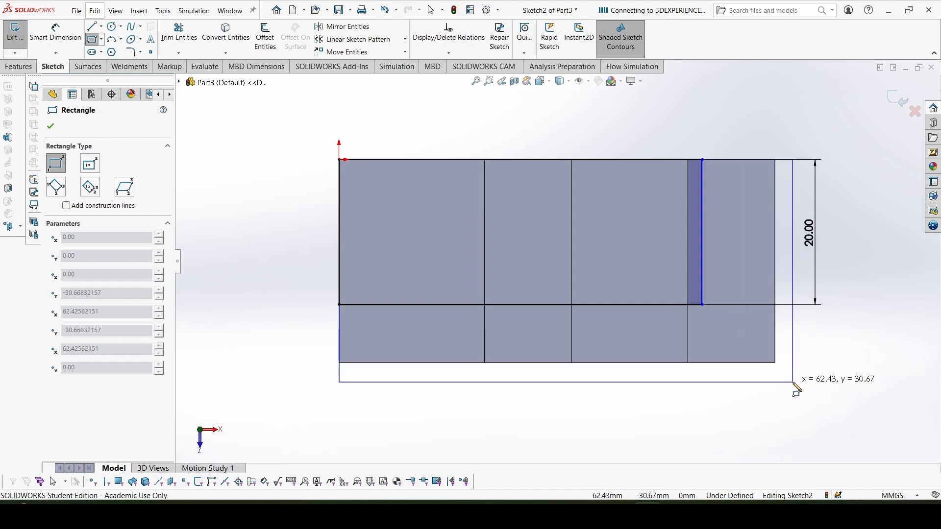
left_click(794, 383)
mouse_move(692, 433)
middle_mouse_down()
mouse_move(681, 420)
mouse_move(681, 377)
middle_mouse_up()
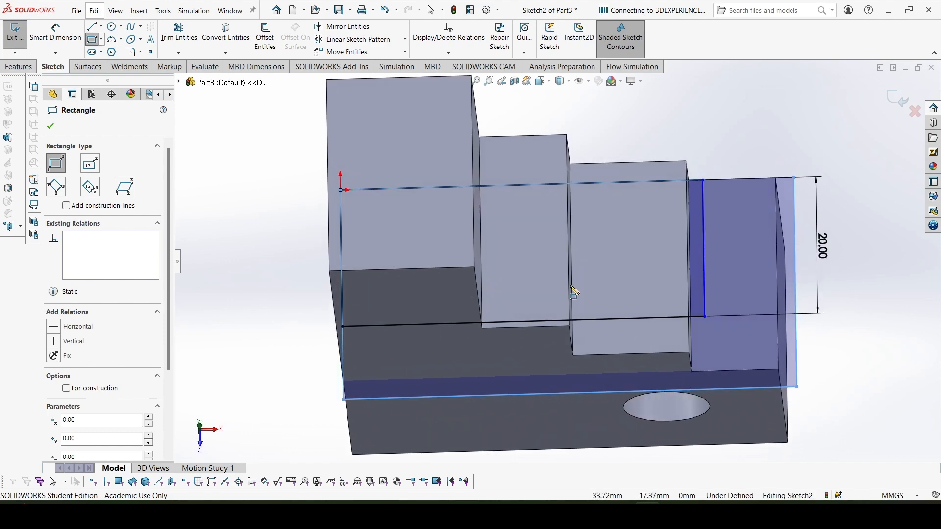
- Cut the L-shaped area between the two rectangles Through All, with the direction reversed to go upward from the sketch plane
left_click(19, 66)
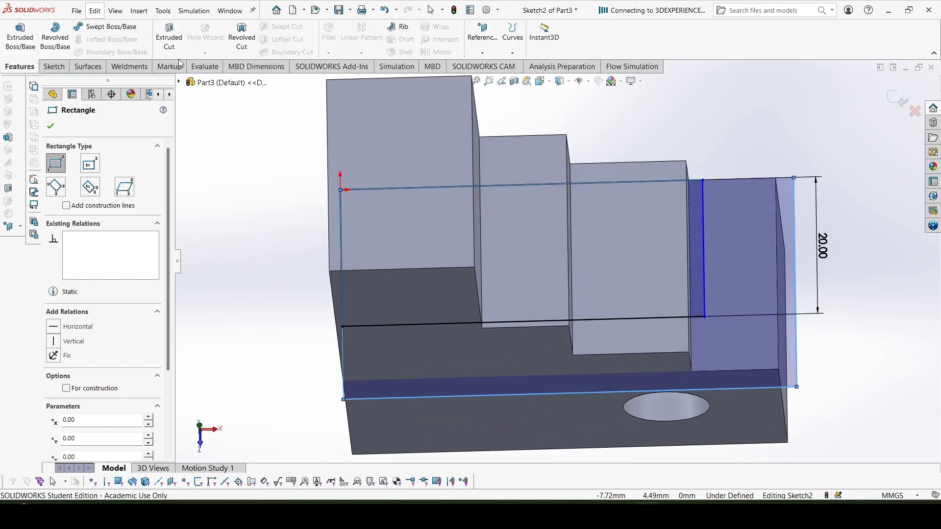
left_click(169, 37)
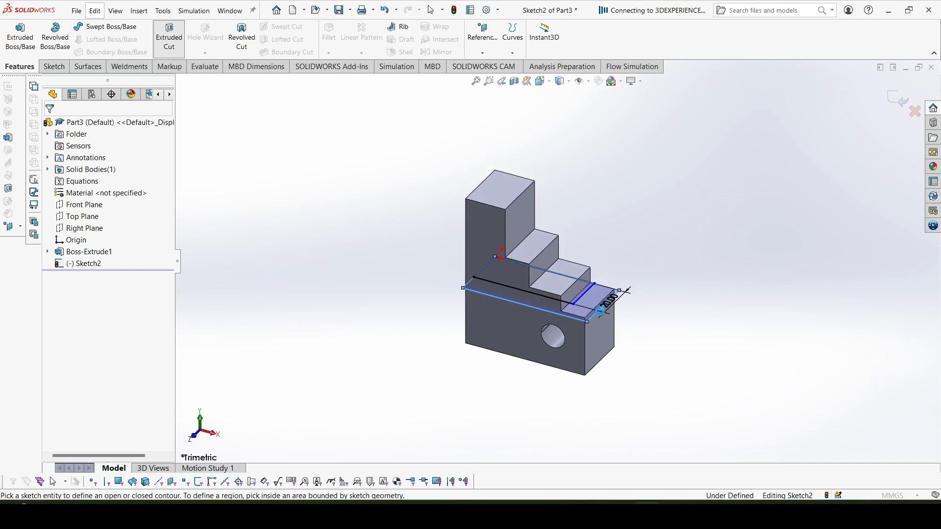
scroll(590, 313, "down", 4)
left_click(588, 268)
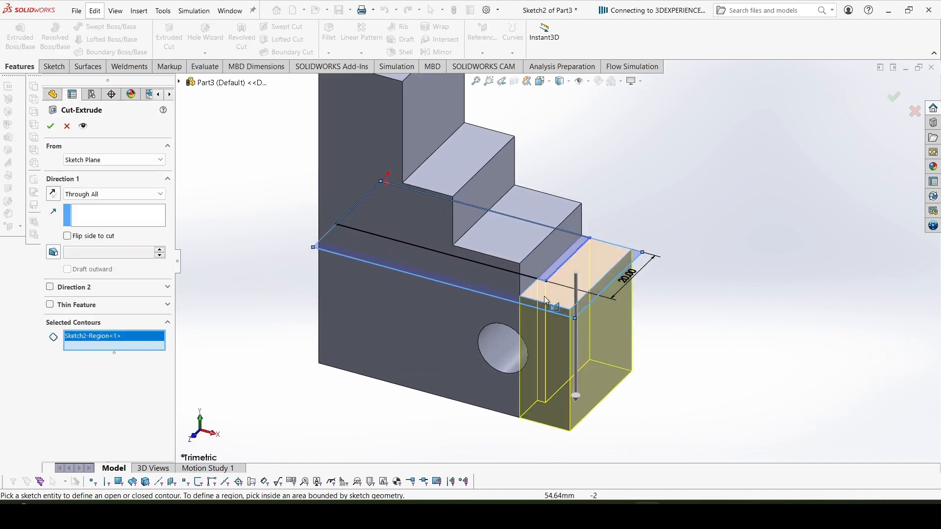
left_click(496, 286)
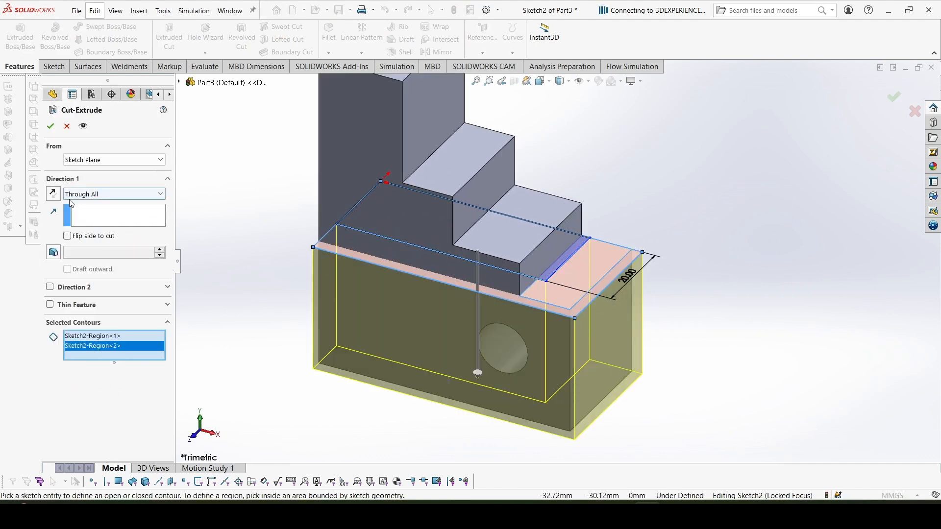
left_click(53, 194)
scroll(438, 212, "up", 1)
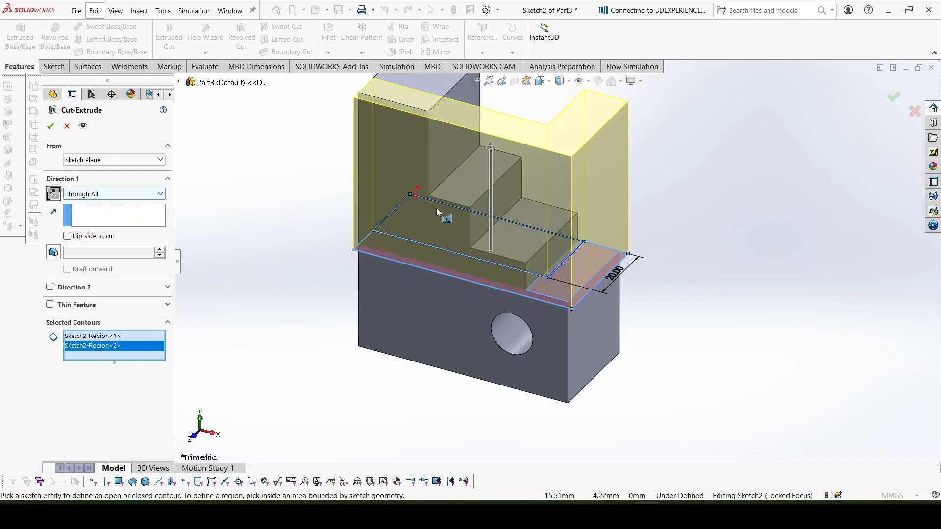
left_click(51, 126)
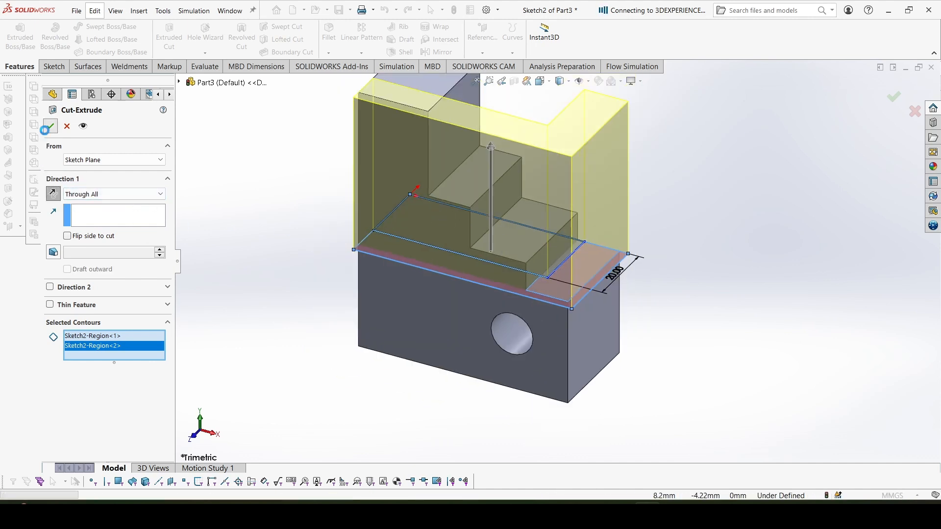
scroll(495, 209, "up", 2)
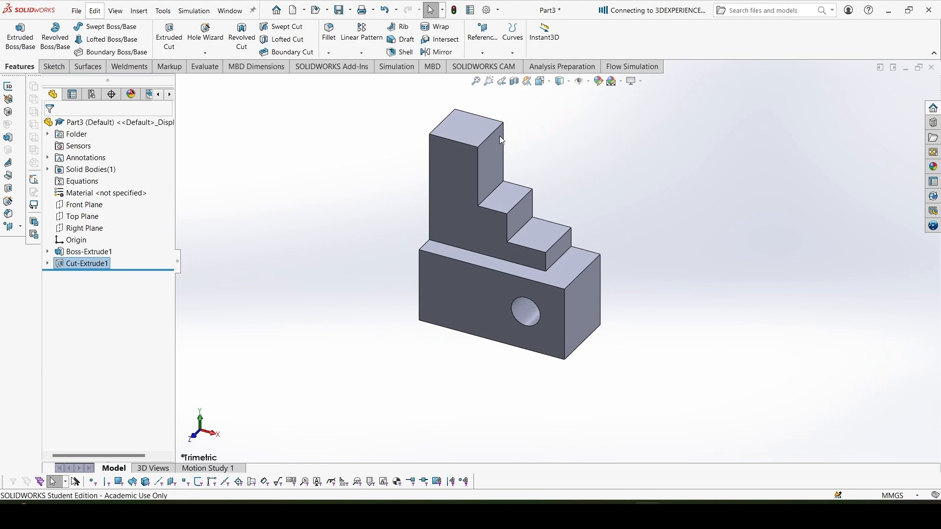
- Apply the Aluminum Bronze material from Copper Alloys to the part
scroll(490, 113, "down", 1)
mouse_move(593, 256)
middle_mouse_down()
mouse_move(563, 240)
mouse_move(580, 224)
mouse_move(532, 269)
mouse_move(564, 228)
mouse_move(581, 265)
middle_mouse_up()
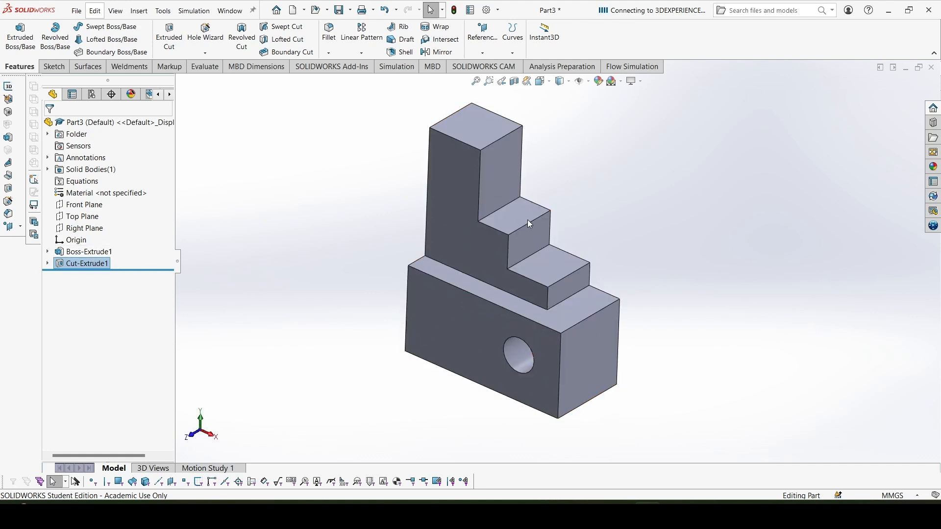
middle_click_drag(513, 187, 546, 169)
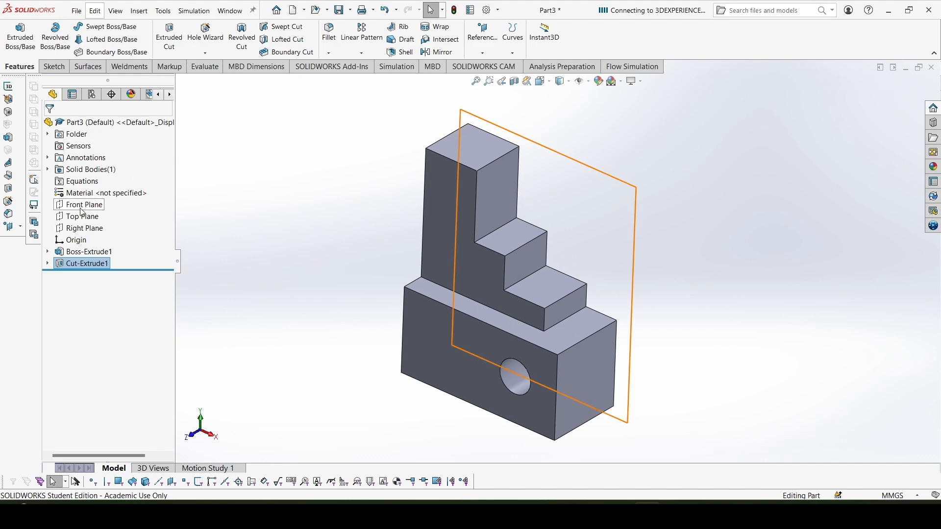
right_click(101, 196)
left_click(314, 204)
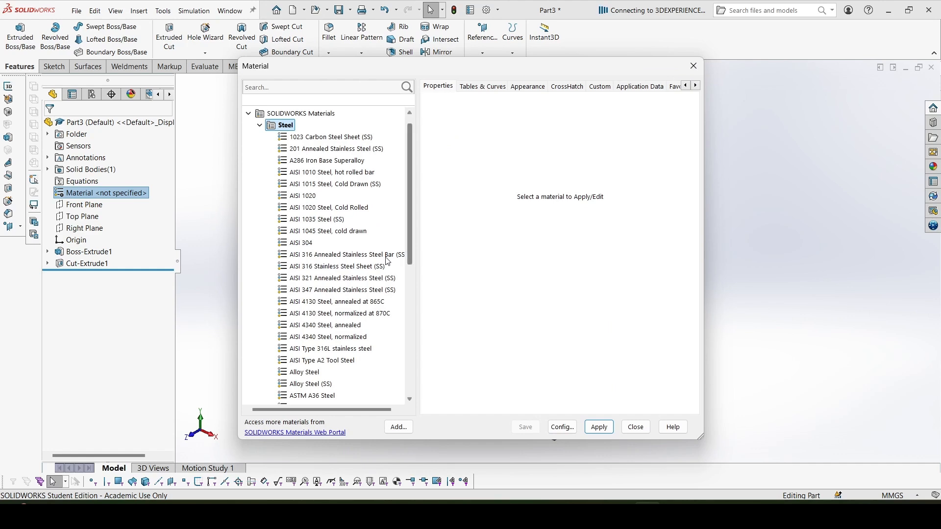
scroll(349, 211, "down", 3)
scroll(333, 230, "down", 3)
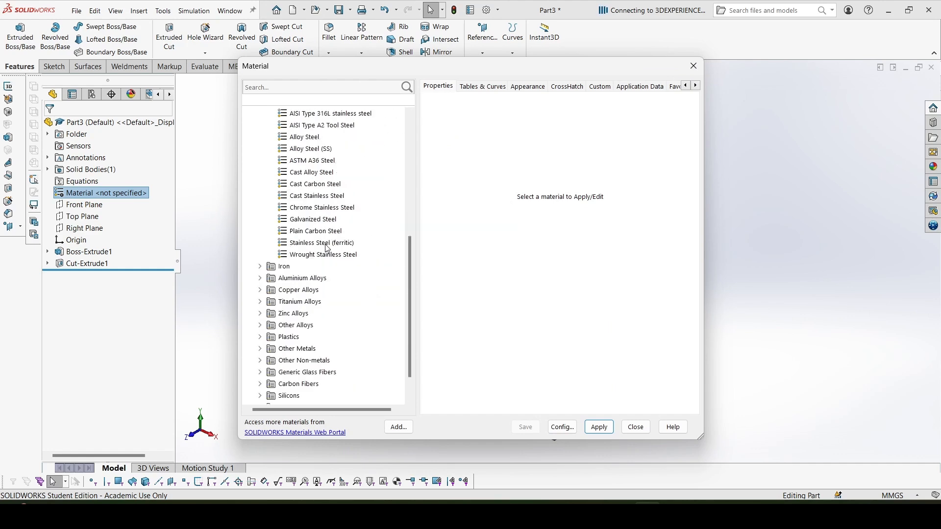
scroll(286, 270, "down", 1)
left_click(264, 256)
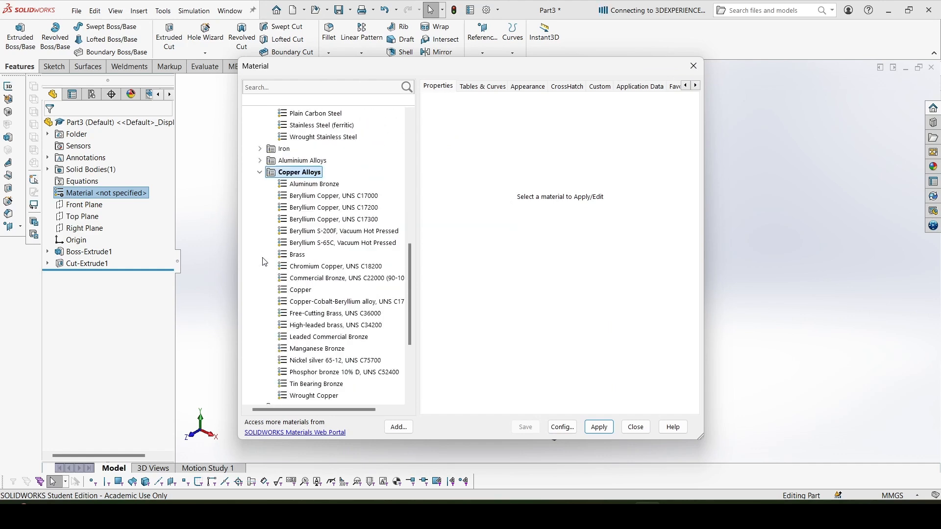
left_click(316, 184)
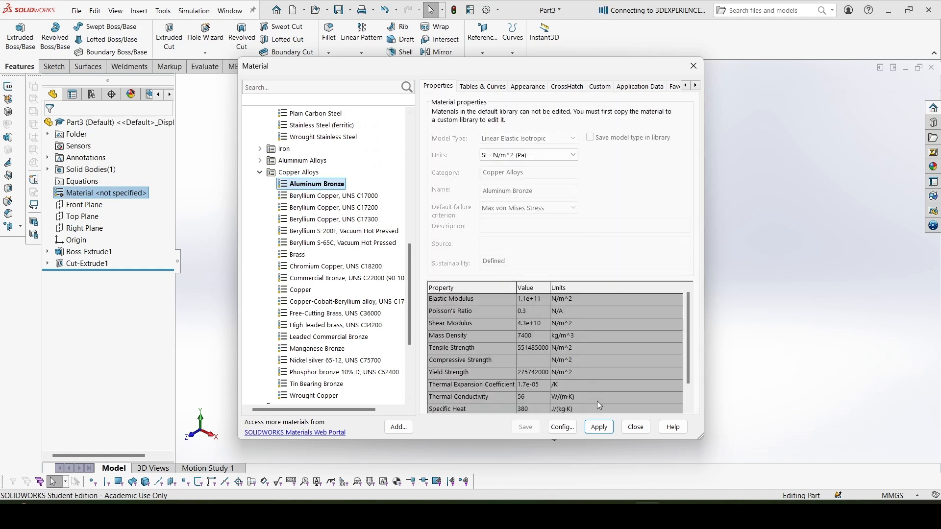
left_click(607, 428)
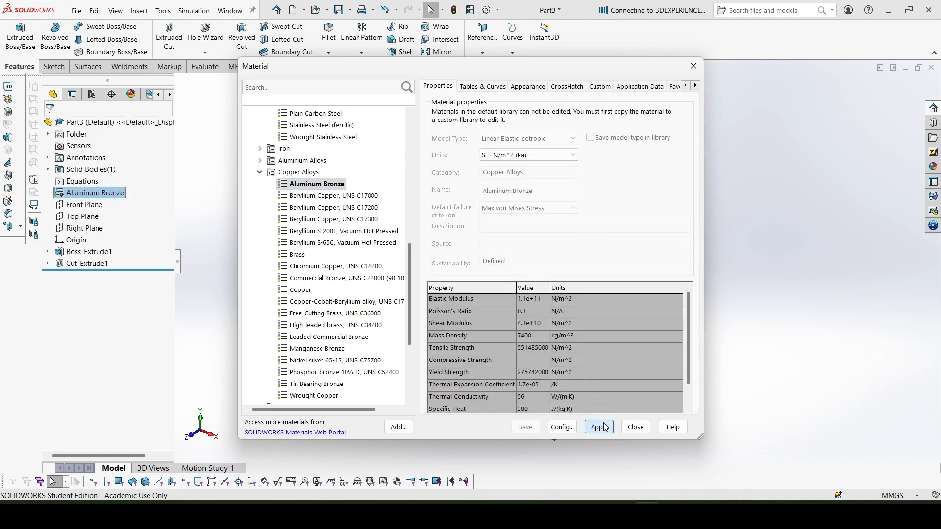
left_click(636, 427)
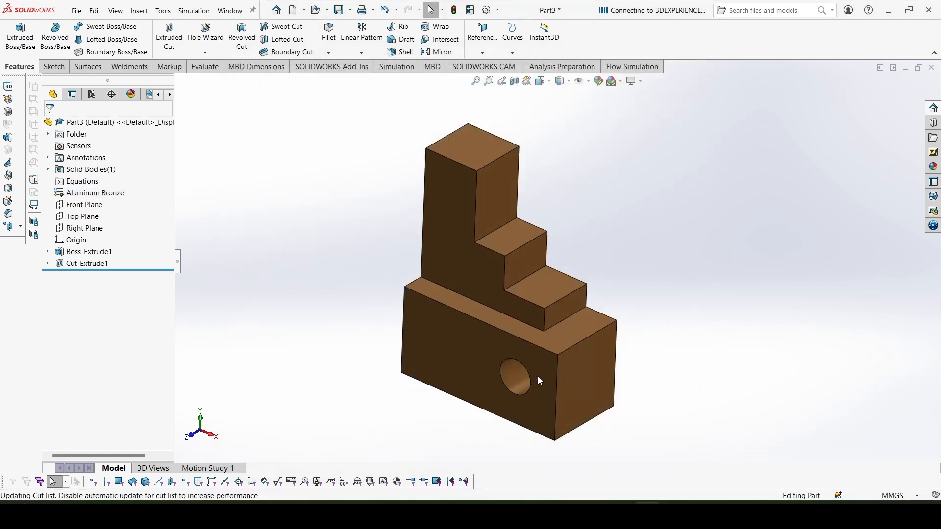
- Evaluate the part's mass properties, then minimize the results window
left_click(215, 69)
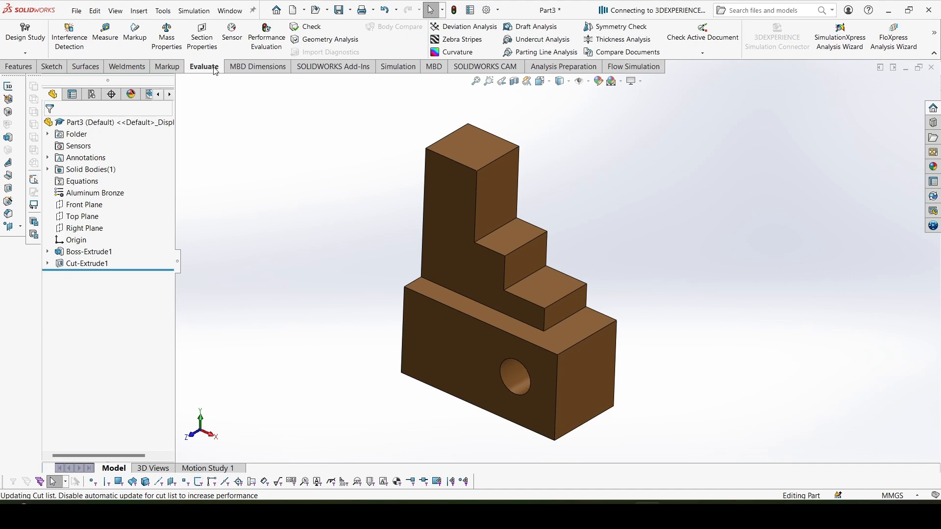
left_click(171, 48)
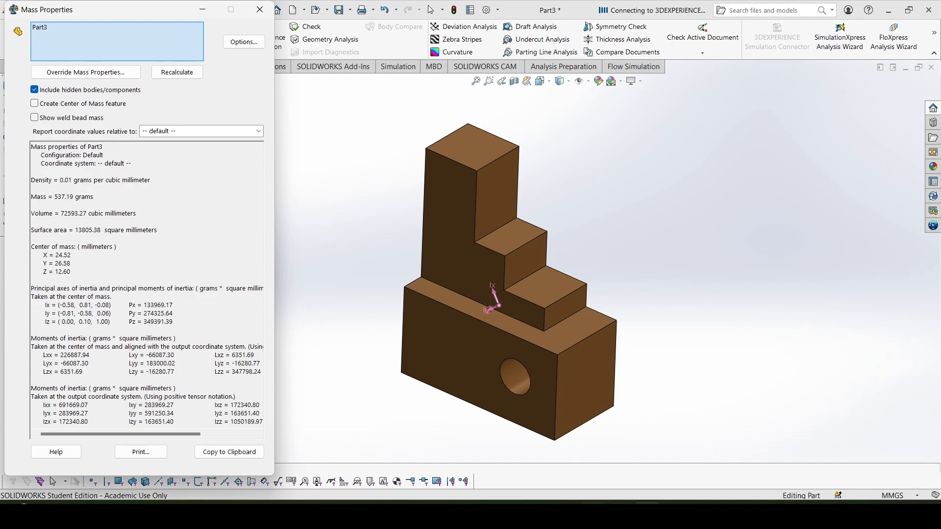
left_click(593, 512)
left_click_drag(934, 146, 937, 483)
scroll(371, 346, "down", 6)
scroll(319, 253, "up", 3)
left_click(200, 15)
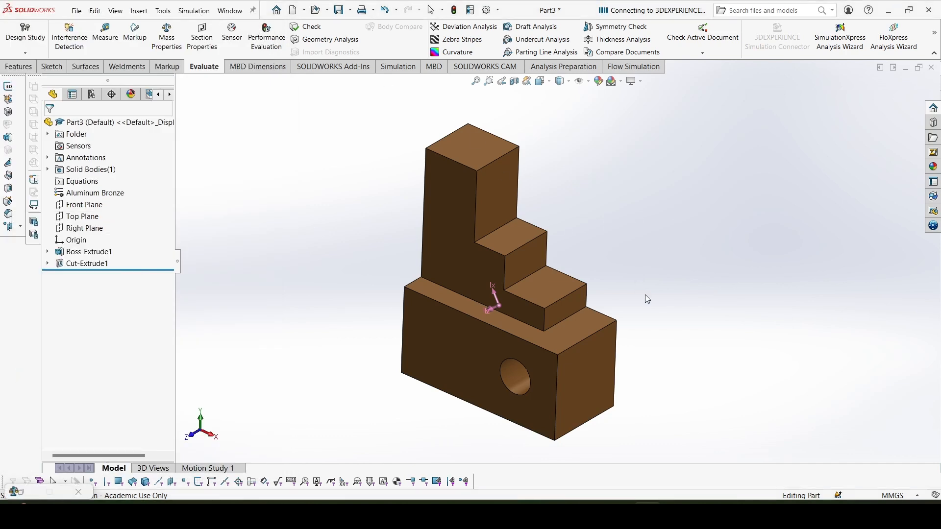